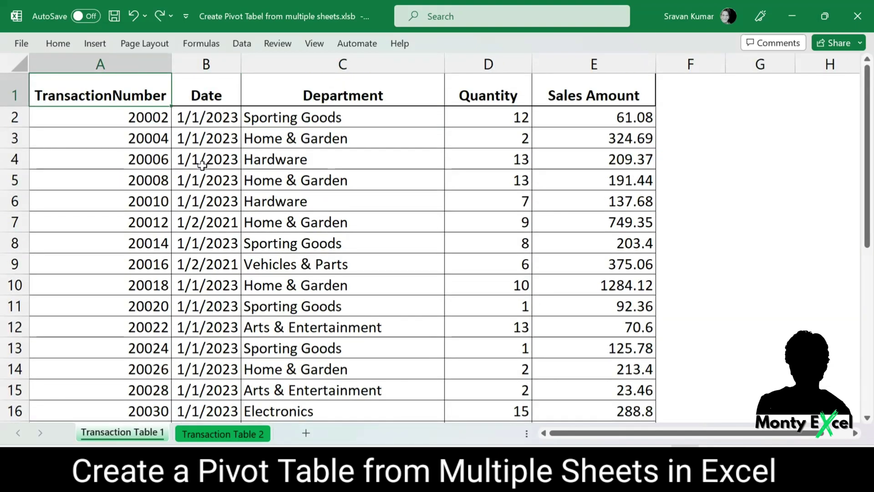
Convert the data ranges on both transaction sheets into tables with headers.
click(253, 180)
key(ctrl+t)
key(Return)
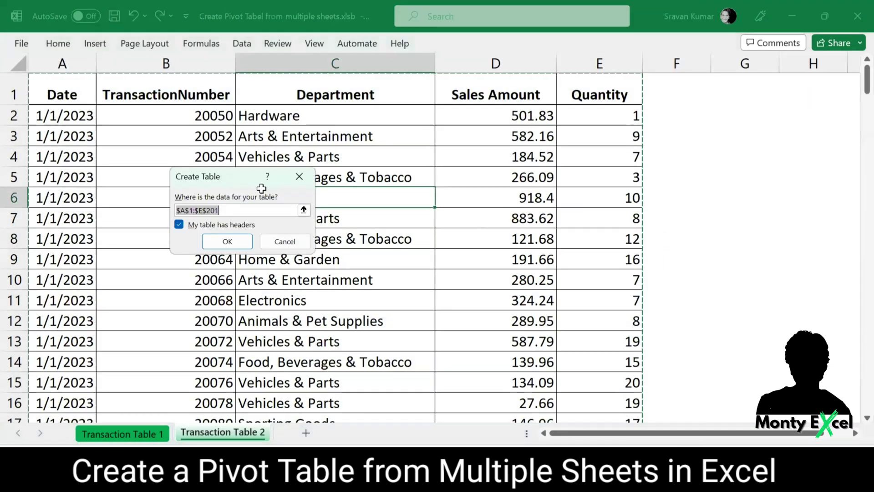
click(227, 241)
Create a Power Query query from the table on the Transaction Table 1 sheet.
click(137, 435)
click(236, 435)
click(122, 434)
click(241, 43)
click(27, 86)
mouse_move(91, 122)
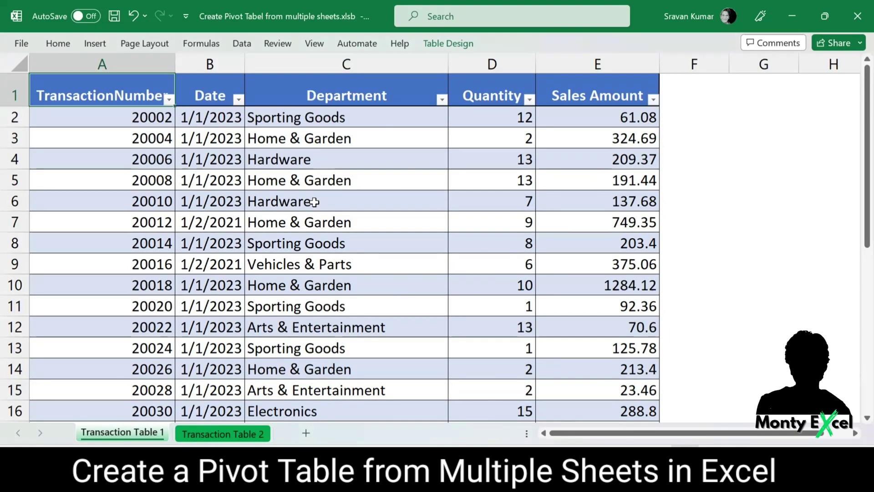
click(242, 43)
click(27, 87)
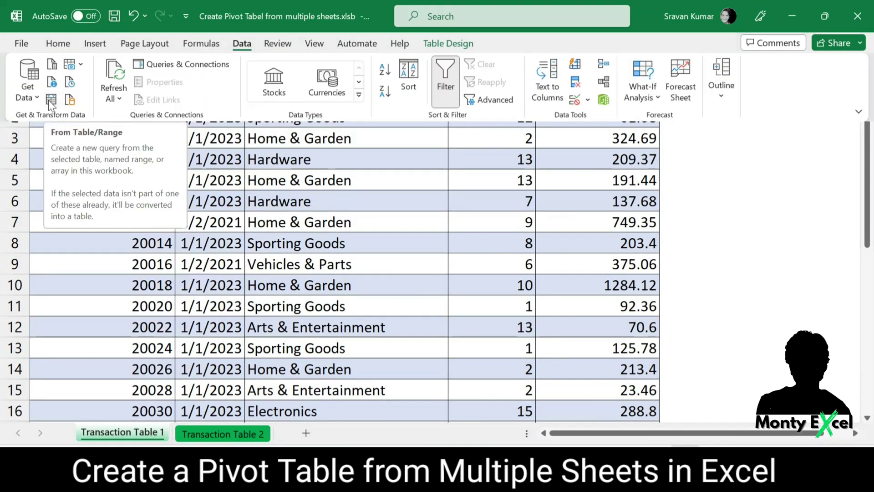
click(98, 101)
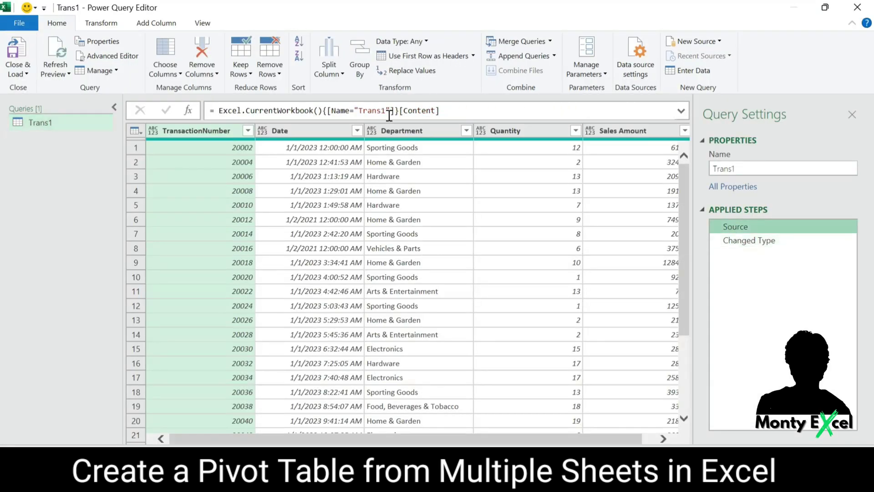
Load the Trans1 query as a connection only.
click(17, 71)
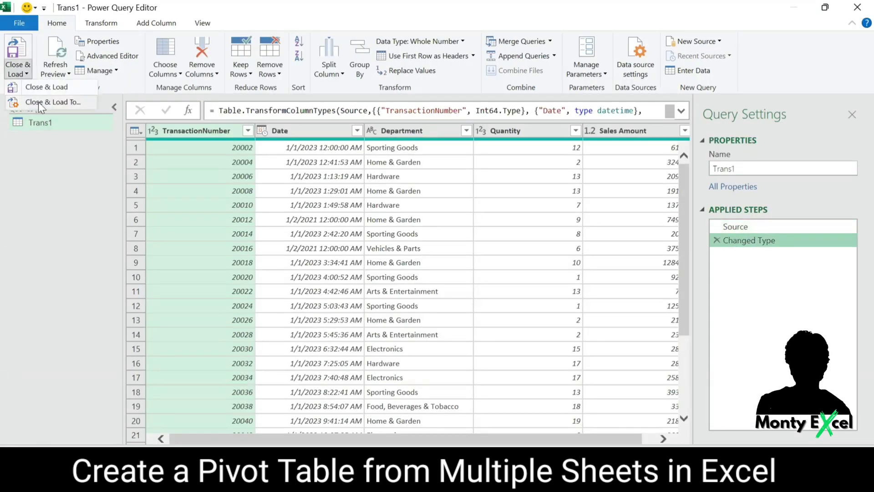
click(39, 101)
click(358, 197)
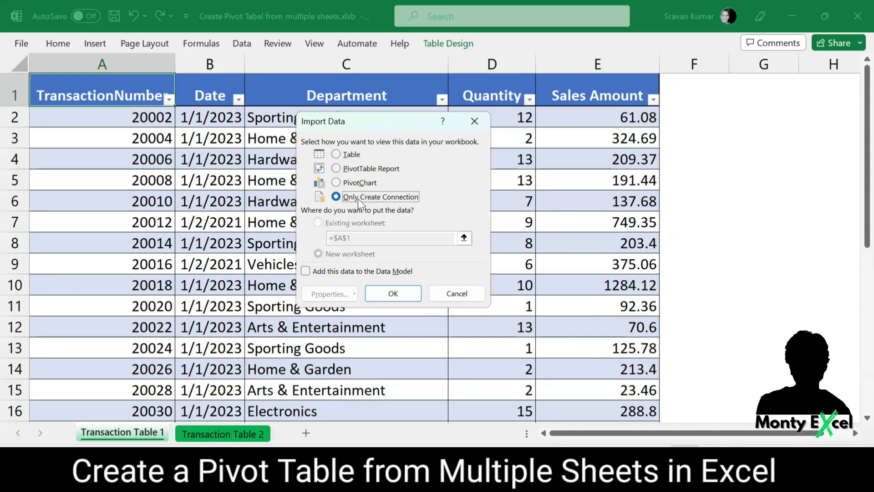
click(393, 294)
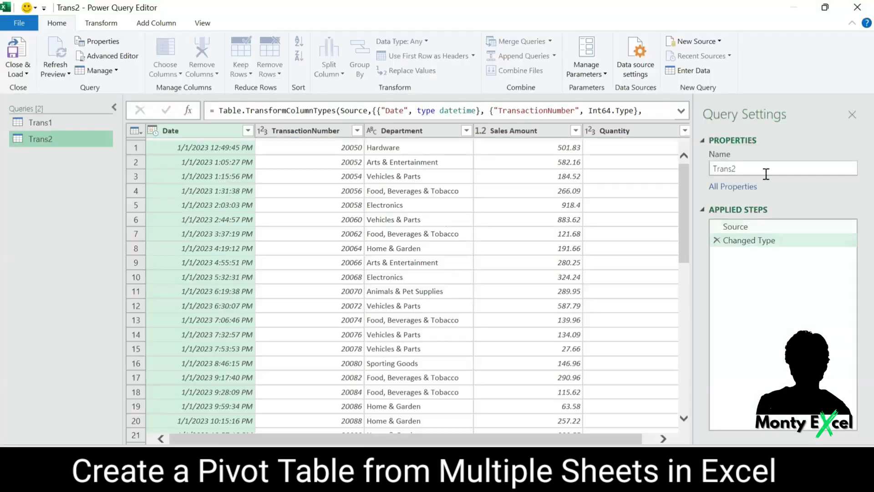
Load the Trans2 query as a connection only.
click(18, 70)
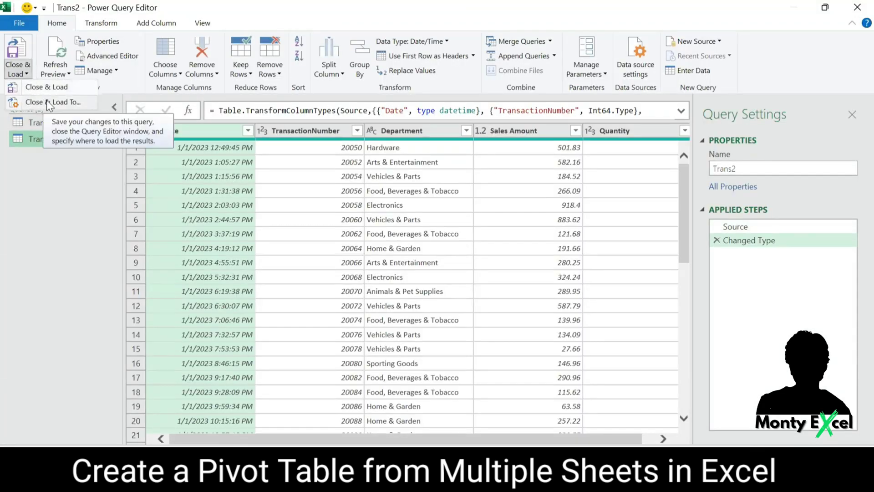
click(44, 102)
click(358, 197)
click(393, 293)
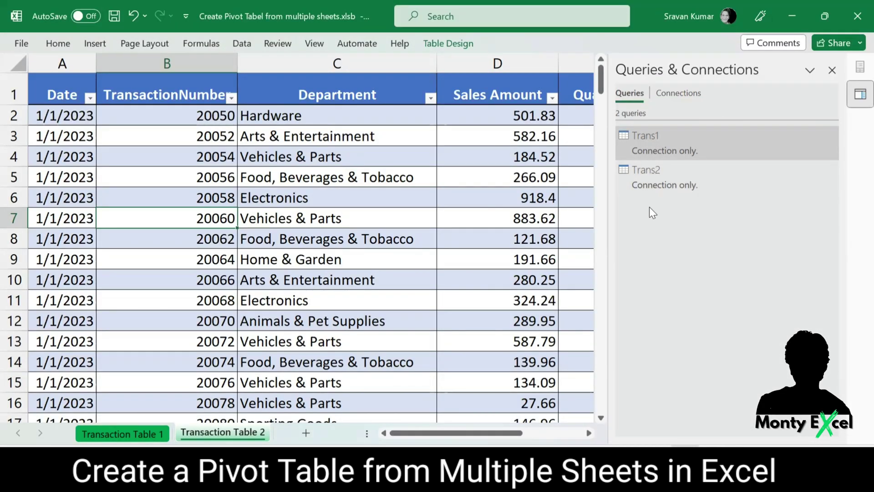
Reopen the queries and append Trans1 and Trans2 as a new query named Consollidation.
double_click(662, 142)
click(41, 139)
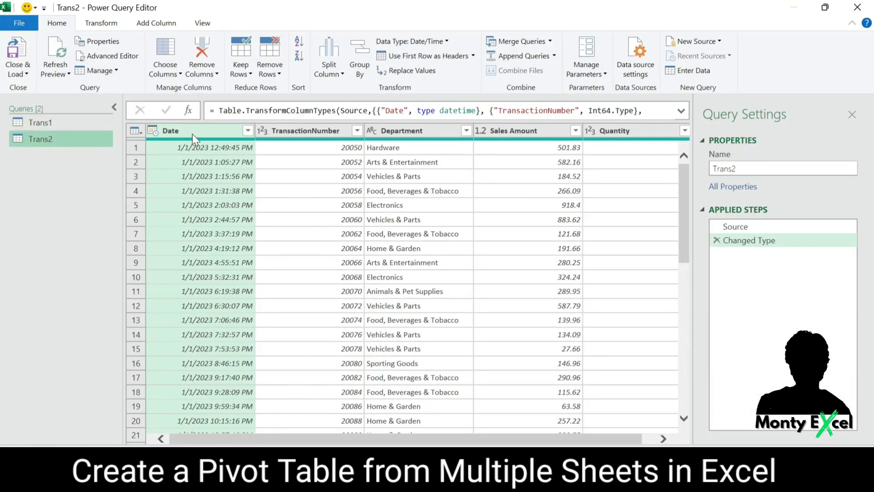
click(36, 122)
click(554, 56)
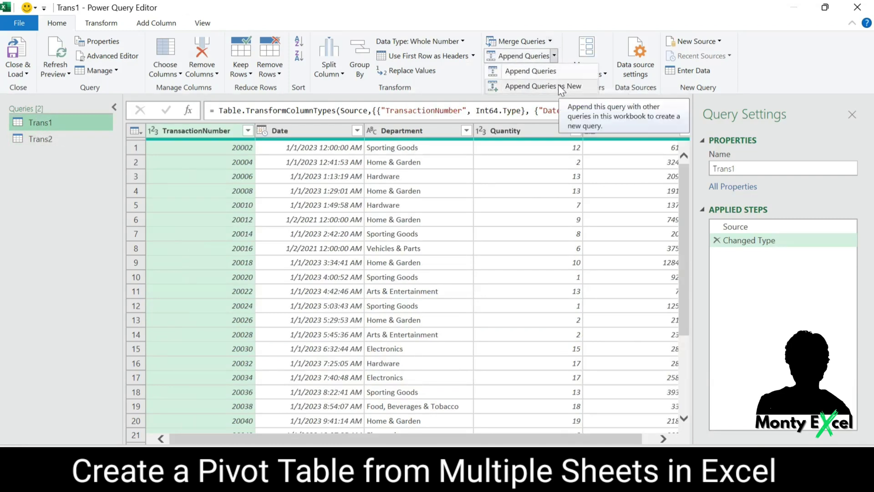
click(561, 88)
click(282, 193)
click(250, 193)
click(368, 270)
click(346, 288)
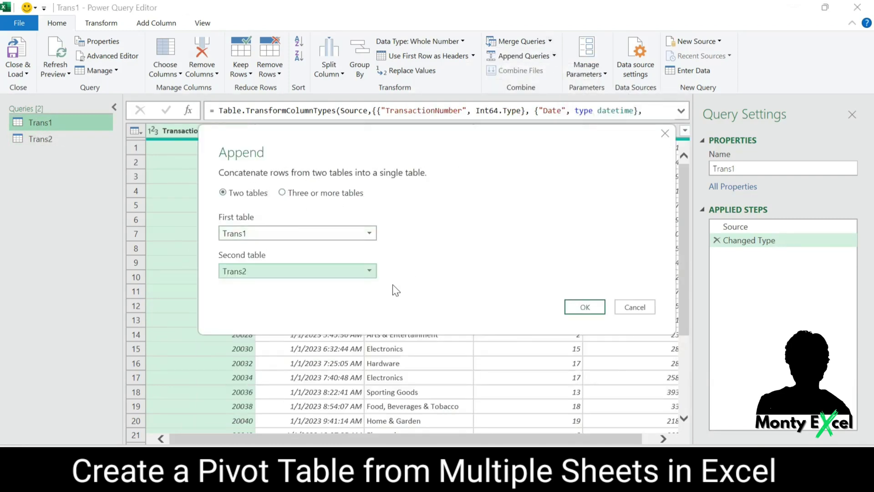
click(585, 306)
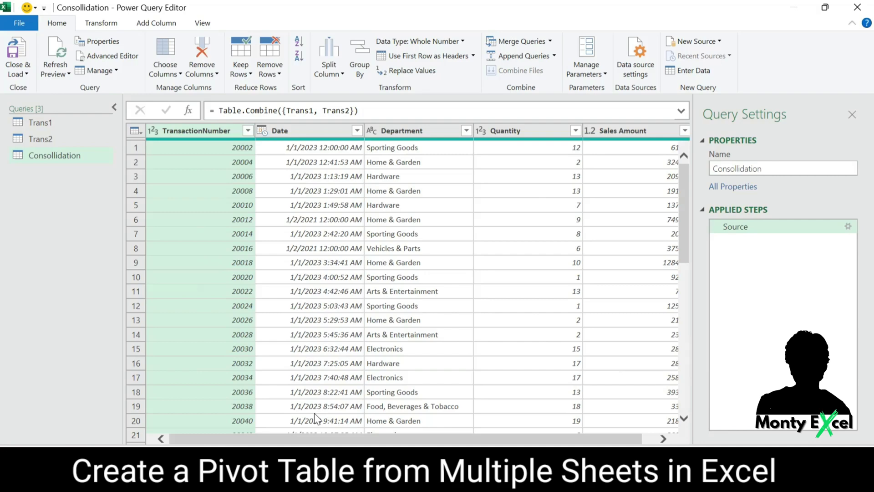
Load the Consollidation query as a PivotTable report.
click(19, 74)
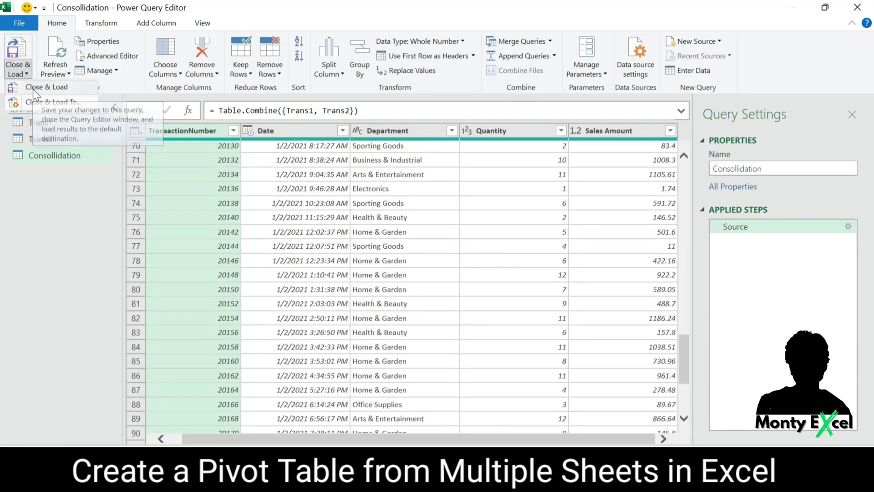
click(31, 101)
click(358, 168)
click(392, 293)
Add the Department and Sales Amount fields to the pivot table and close the field list.
click(622, 160)
click(622, 192)
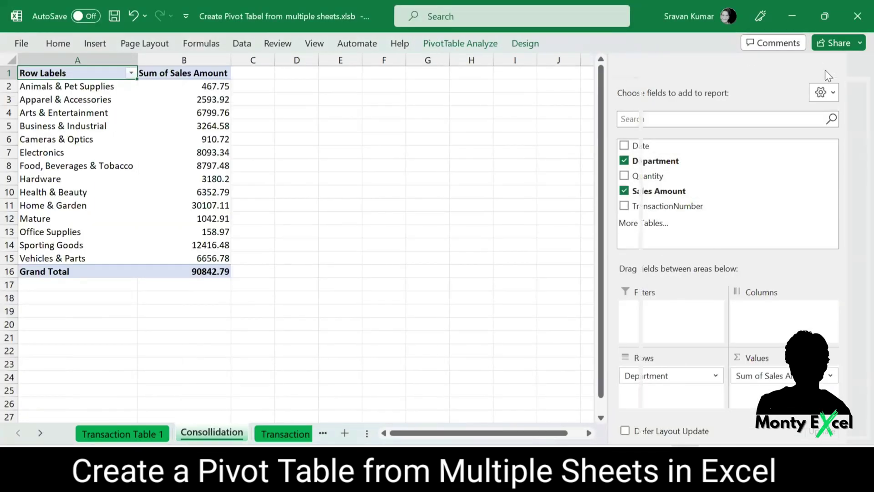
click(860, 69)
click(131, 432)
click(212, 431)
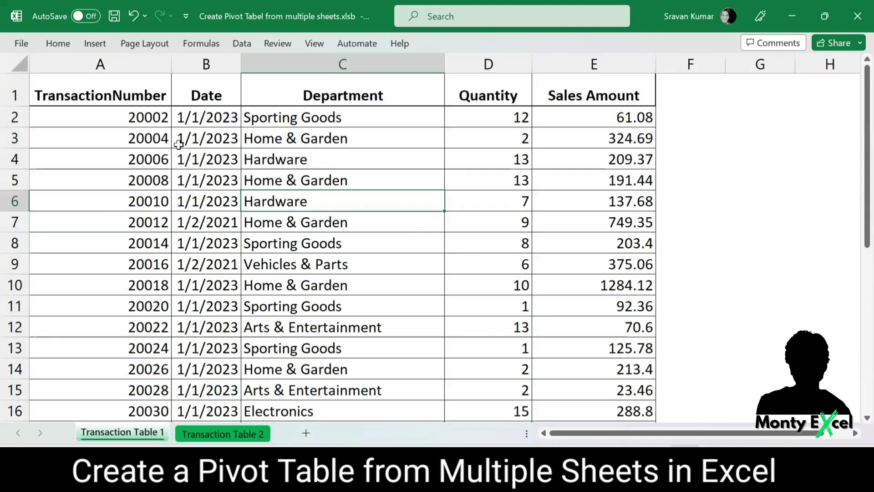
Convert the Transaction Table 1 data range into a table.
scroll(182, 140, down, 5)
scroll(191, 137, up, 5)
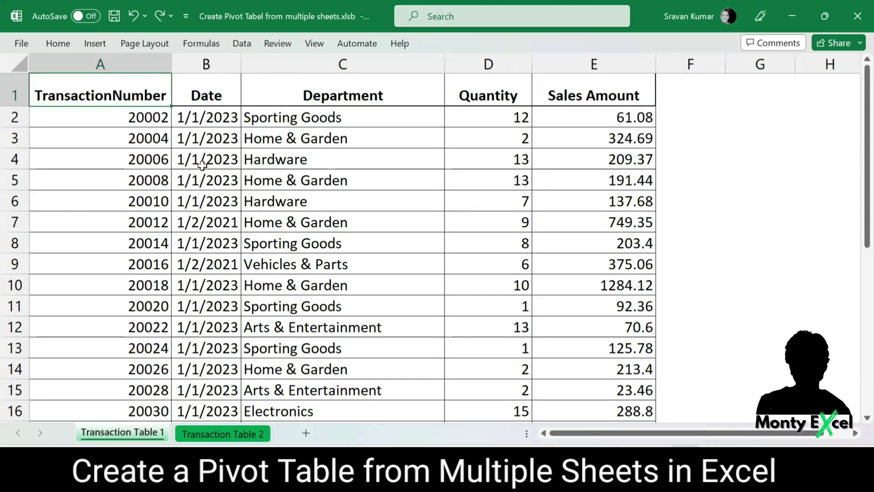
click(254, 184)
key(ctrl+t)
key(Return)
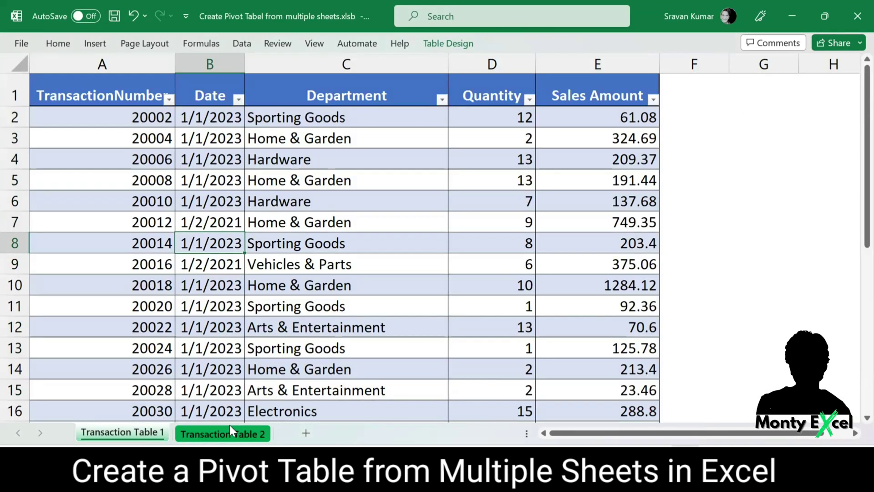
scroll(182, 273, down, 5)
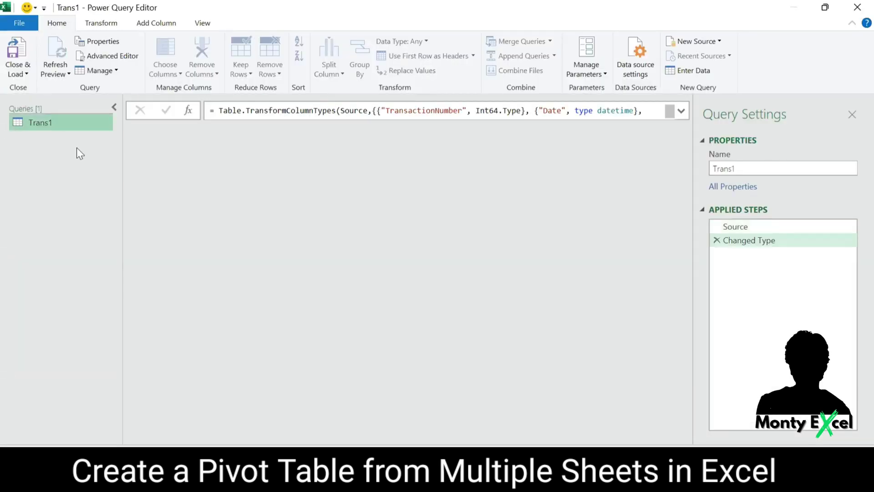
Check the Source and Changed Type steps of Trans1, and load the Trans1 and Trans2 queries as connections only.
click(733, 227)
click(737, 240)
click(18, 71)
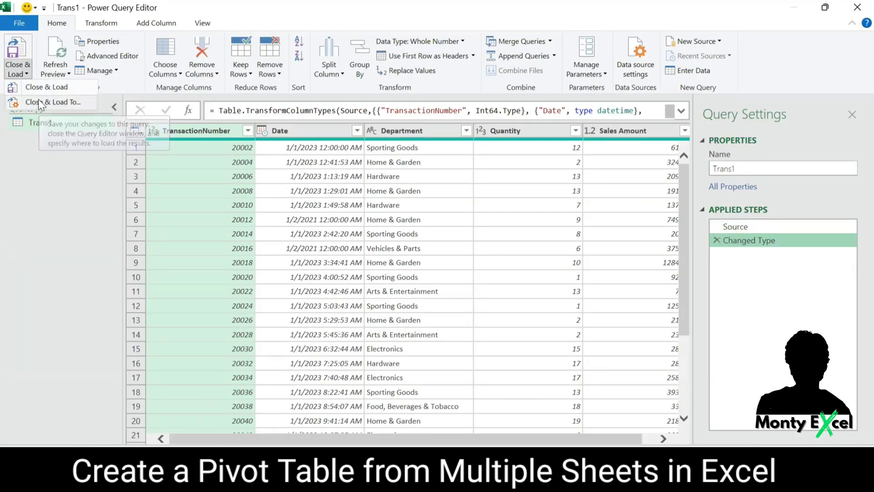
click(39, 102)
click(356, 196)
click(393, 293)
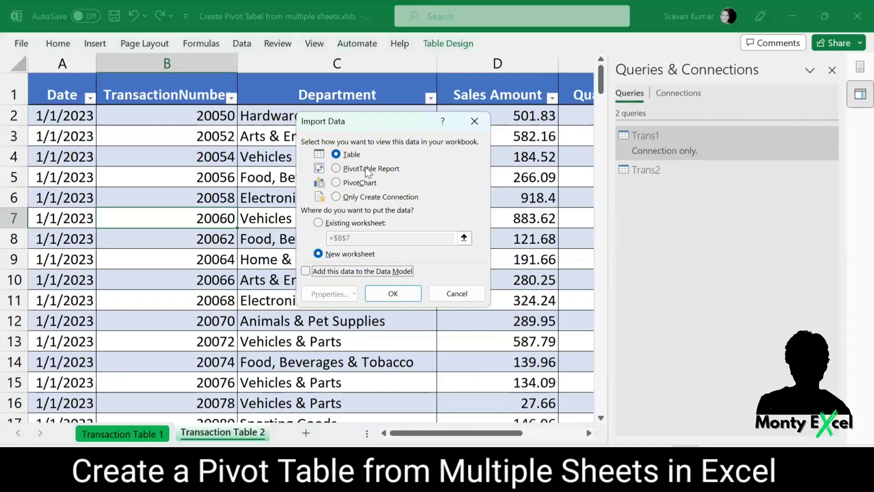
click(390, 294)
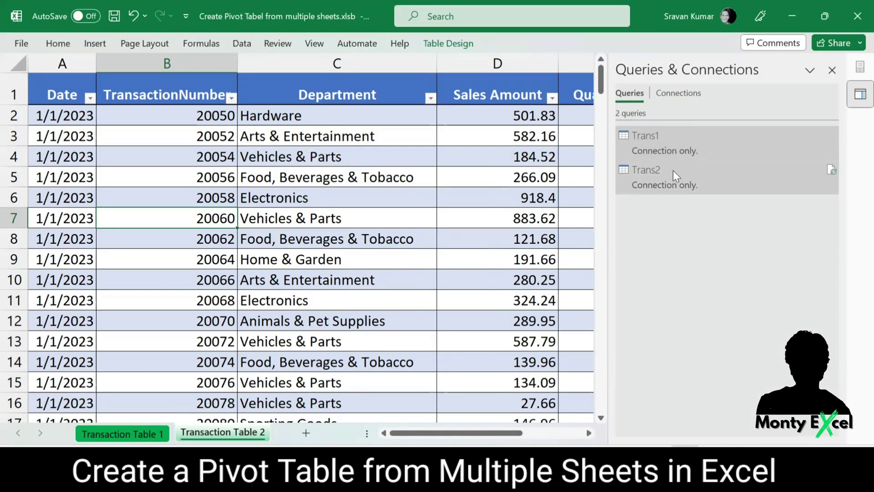
Reopen the queries and append Trans1 and Trans2 as a new query, with Trans2 as the second of two tables.
double_click(665, 145)
click(40, 138)
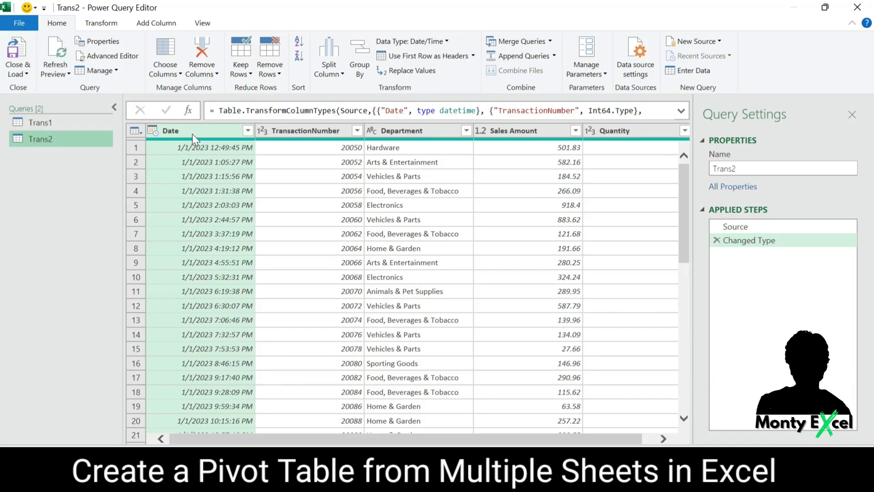
click(36, 122)
click(553, 56)
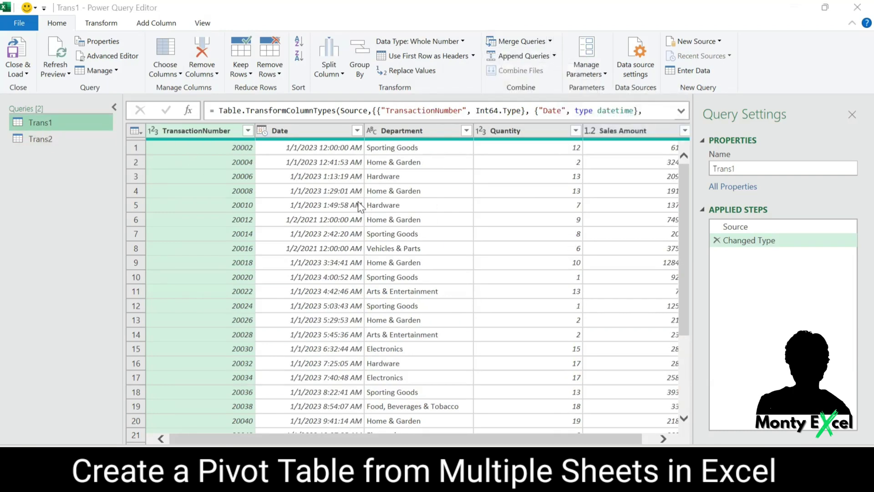
click(559, 72)
click(282, 193)
click(246, 195)
click(287, 269)
click(273, 285)
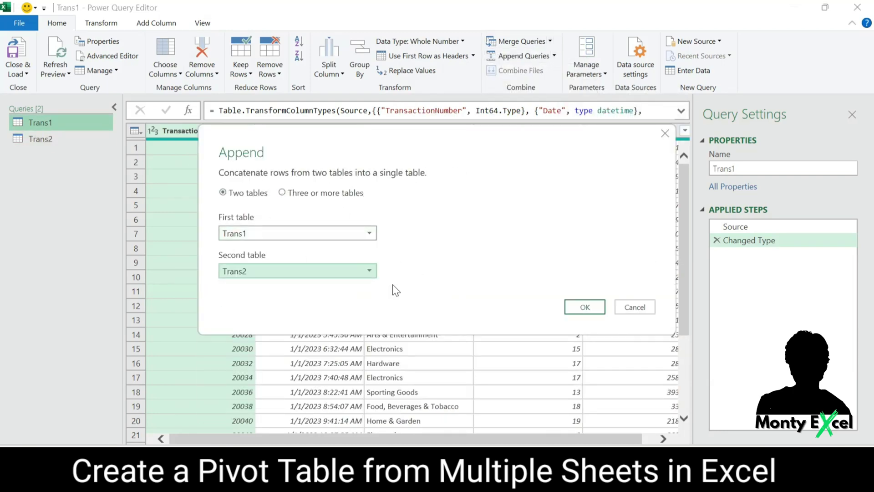
click(577, 307)
Rename the appended query Consollidation.
triple_click(774, 169)
text(Consollidation)
key(Return)
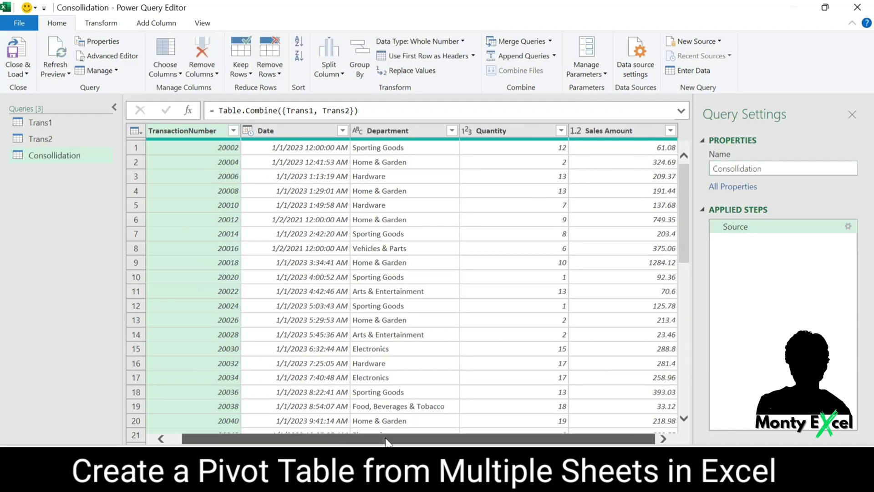
Load the Consollidation query as a PivotTable report on a new worksheet.
scroll(410, 273, down, 10)
click(18, 55)
click(357, 172)
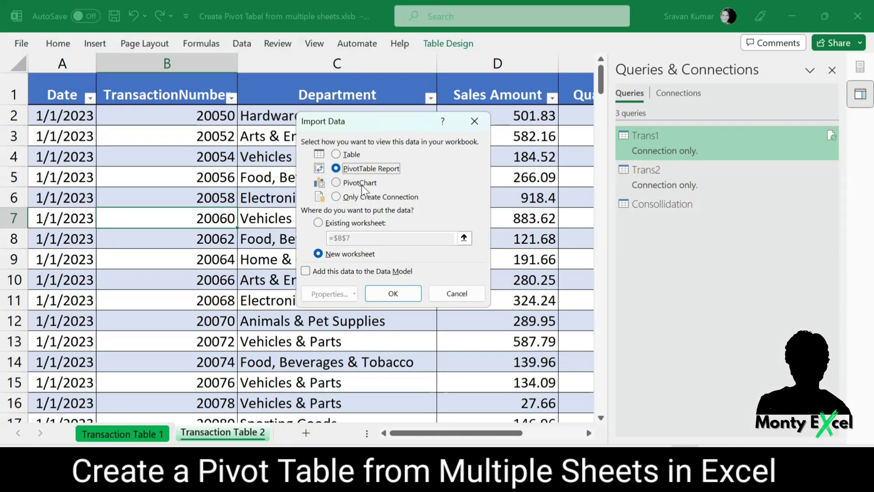
click(392, 293)
Summarise Sales Amount by Department in the pivot table, with Department as rows and Sales Amount as values.
click(624, 161)
drag(657, 191, 746, 346)
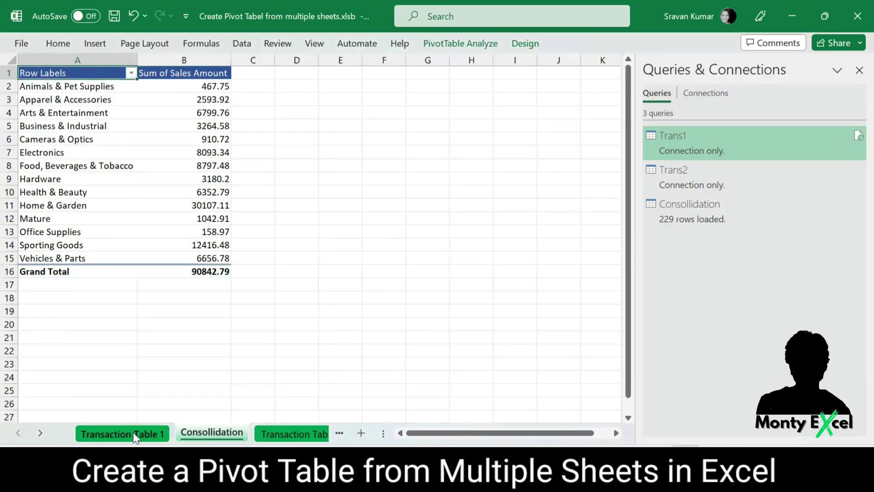
click(122, 433)
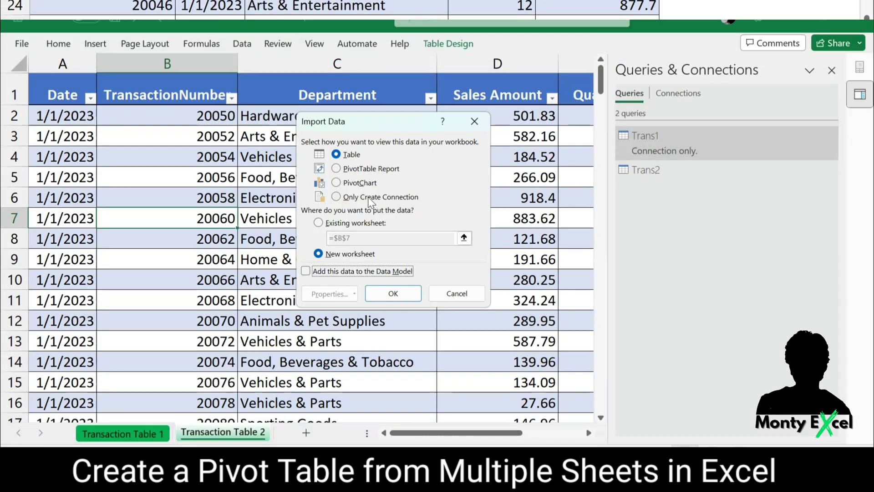
Load the Trans2 query as a connection only and reopen the queries for editing.
key(Return)
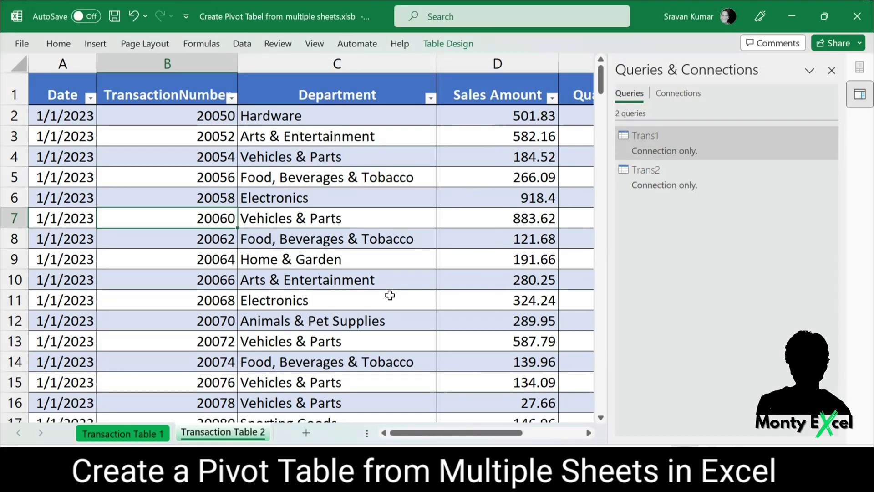
double_click(662, 142)
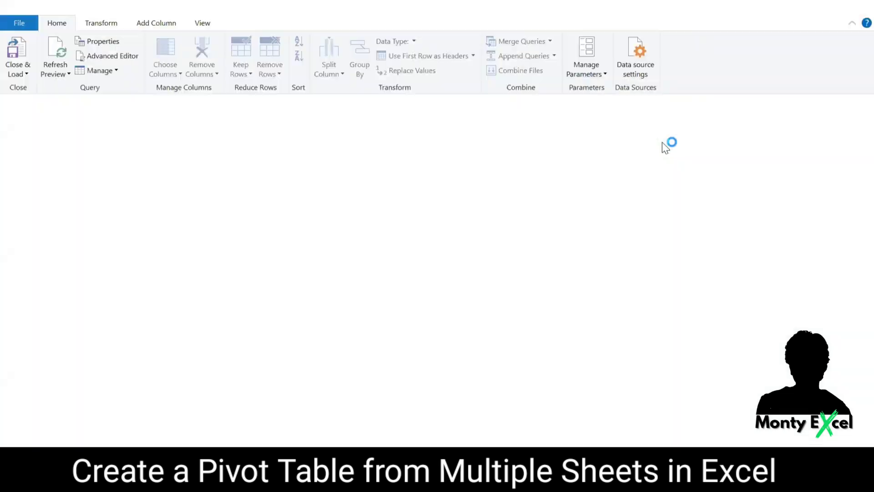
click(40, 139)
click(37, 122)
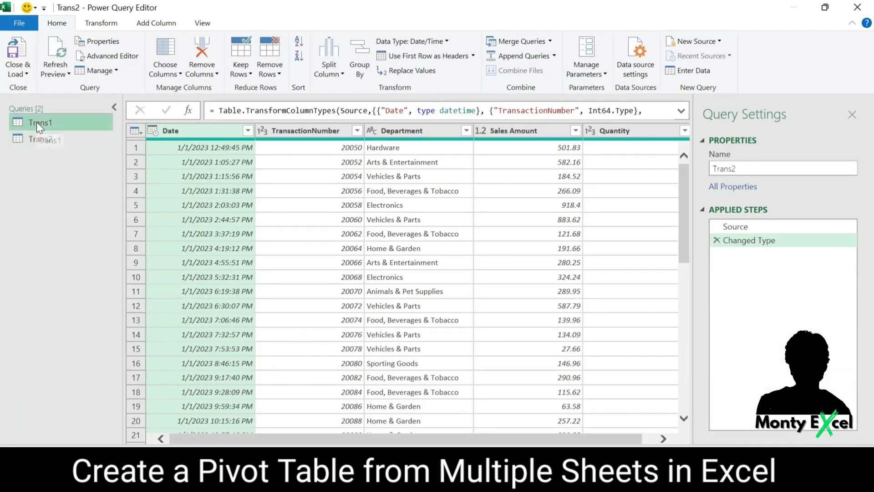
Append Trans2 to Trans1 as a new query using the two-table option.
click(552, 56)
click(514, 88)
click(337, 193)
click(243, 192)
click(296, 271)
click(319, 298)
click(584, 307)
Name the combined query Consollidation and look through its rows.
double_click(738, 169)
text(Consollidation)
key(Return)
scroll(332, 441, down, 10)
Load the Consollidation query as a PivotTable report and place Department in the rows area.
click(17, 74)
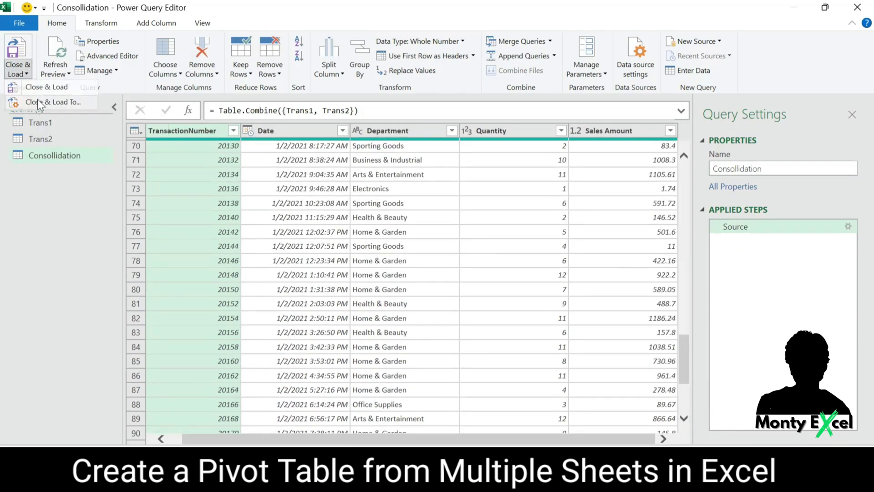
click(32, 102)
click(357, 172)
click(393, 293)
drag(638, 162, 677, 373)
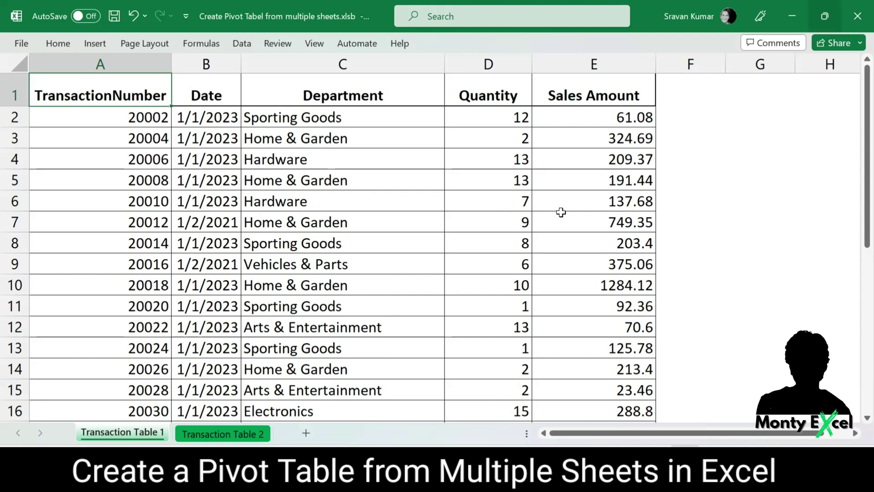
Examine the data on the Transaction Table 2 sheet.
click(220, 433)
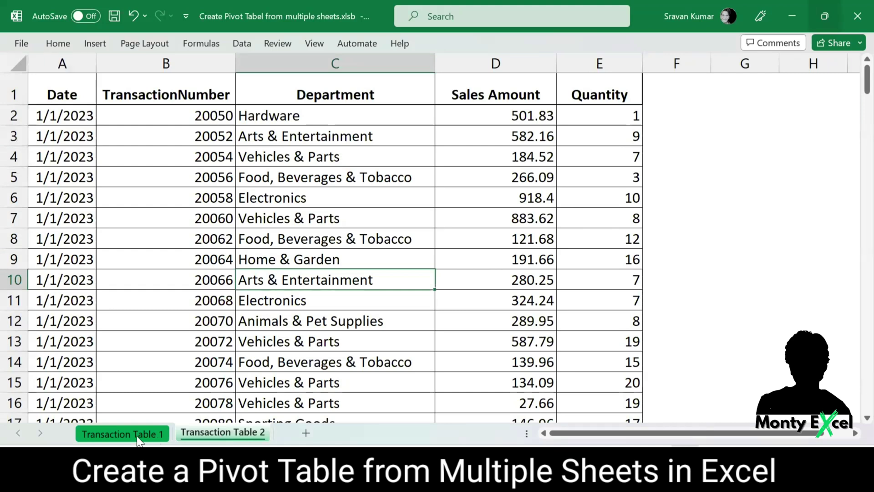
Compare the column headers and the order of the Date and TransactionNumber columns on both transaction sheets.
click(120, 441)
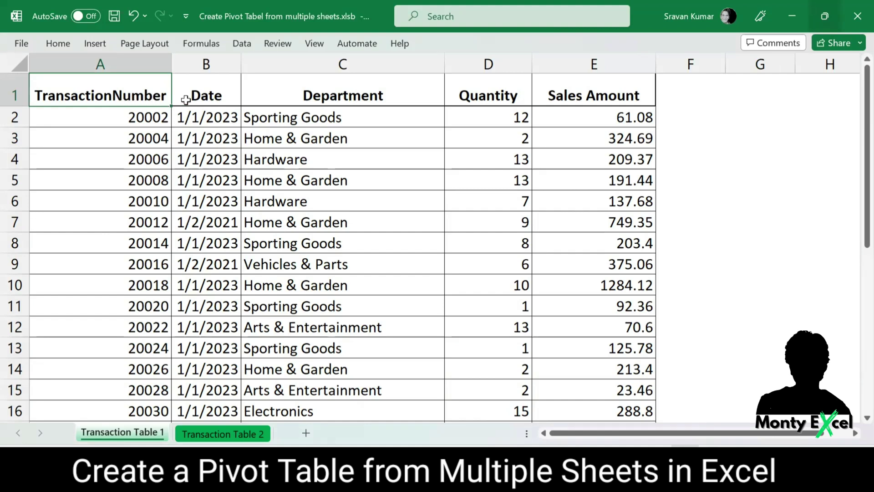
click(210, 99)
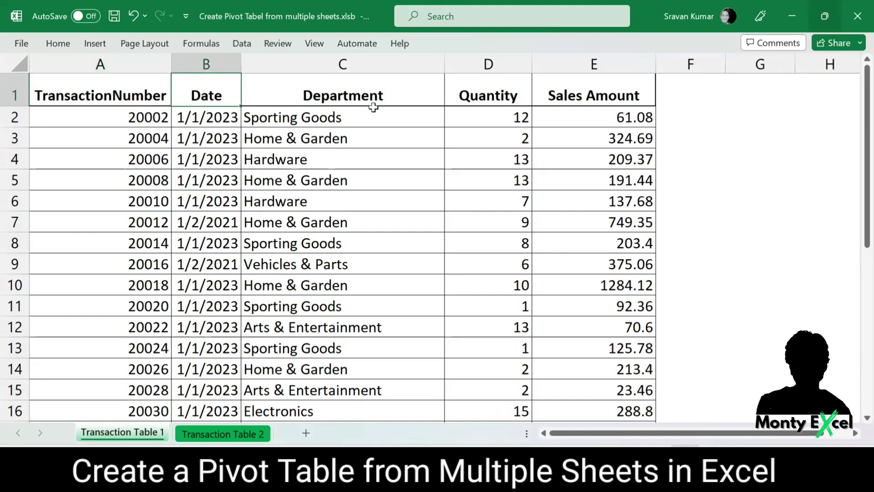
click(361, 93)
click(474, 99)
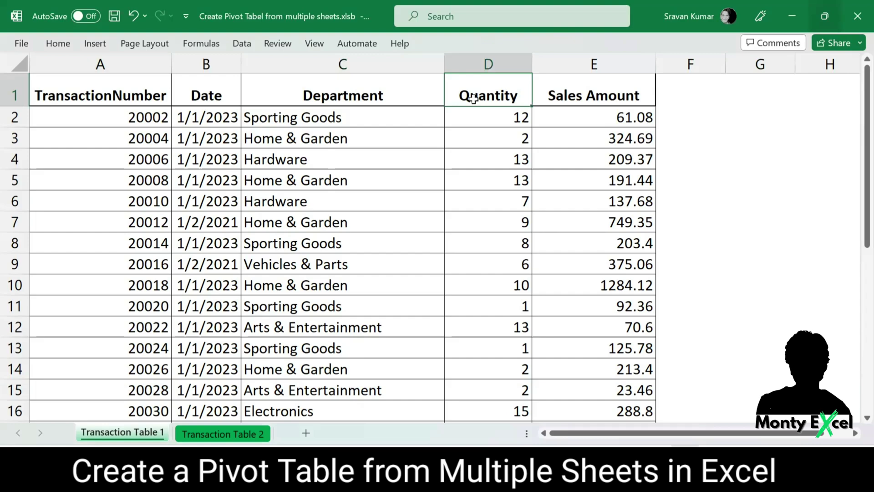
click(615, 96)
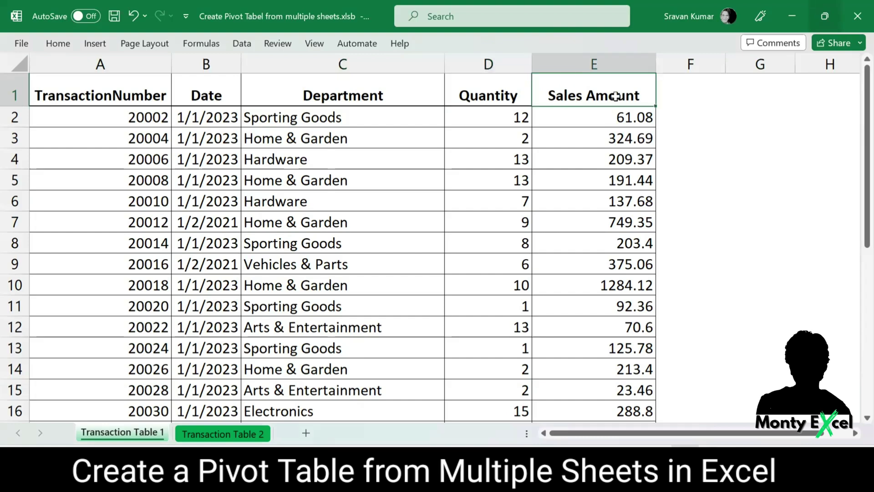
click(220, 436)
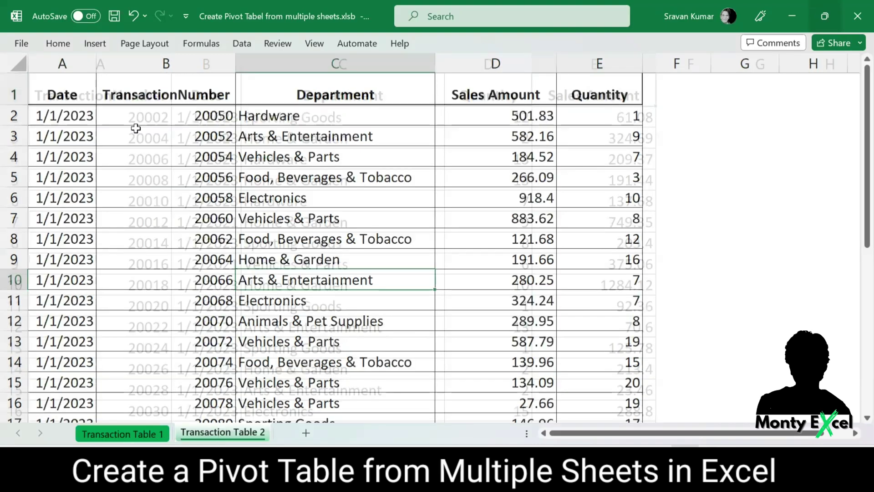
click(75, 61)
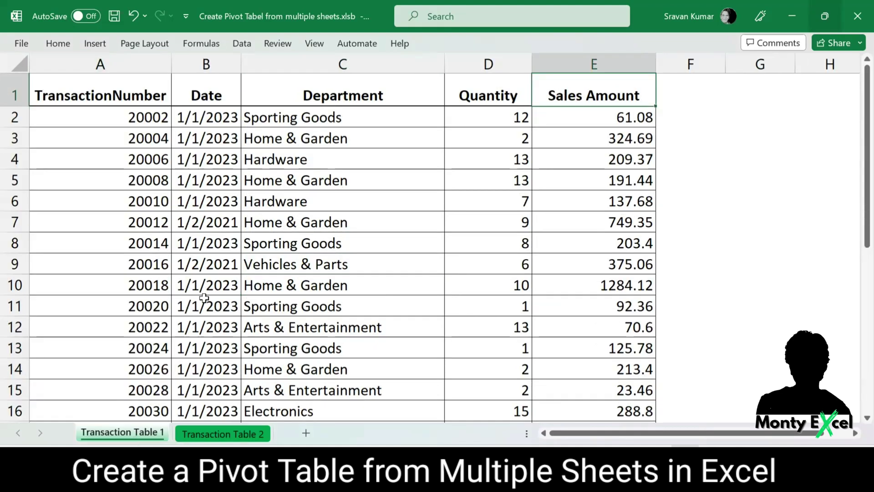
click(204, 65)
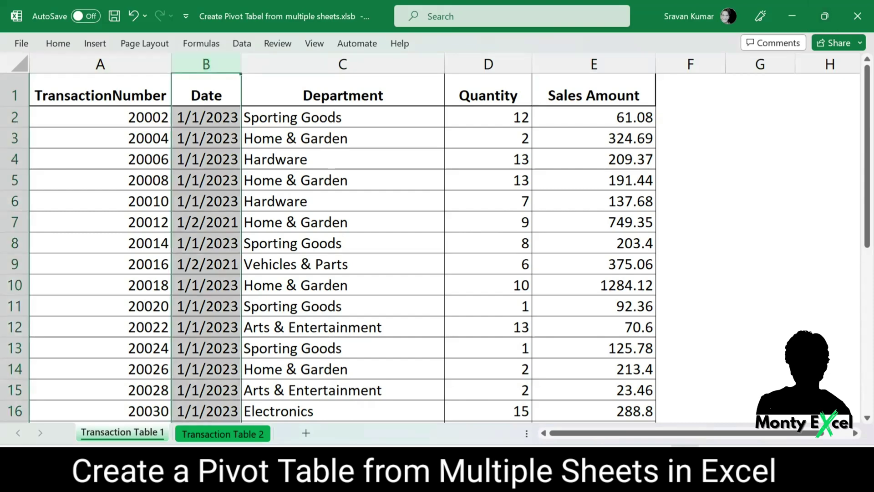
click(223, 434)
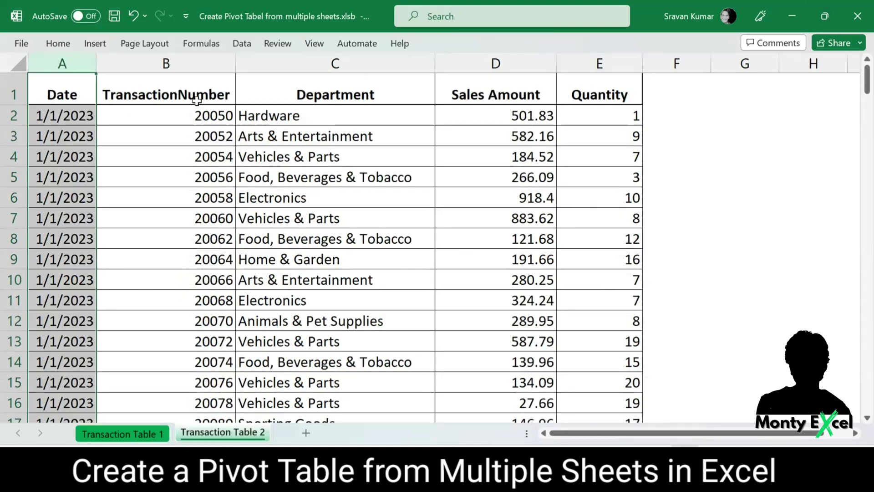
click(153, 434)
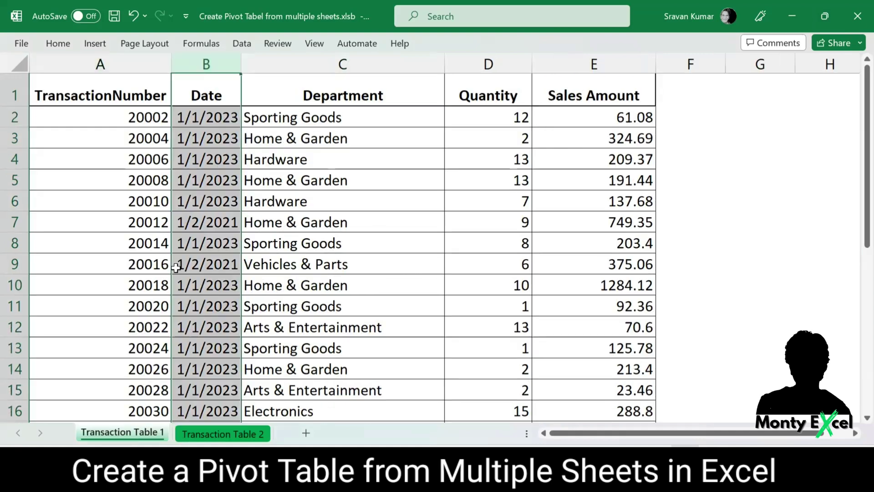
click(126, 58)
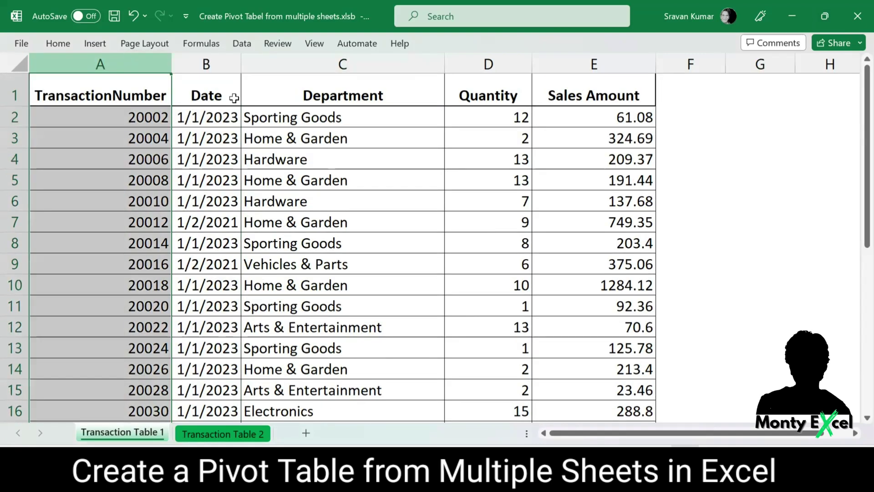
click(354, 208)
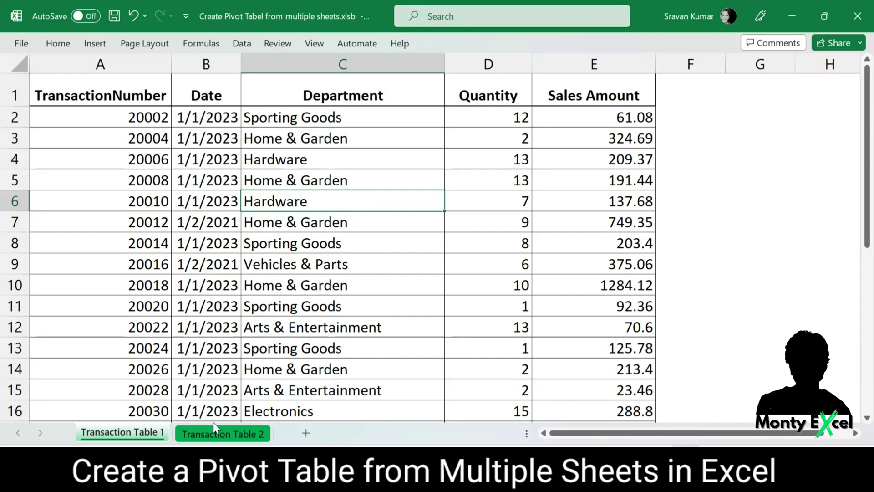
Copy all the Date values in A2:A201 of the Transaction Table 2 sheet.
click(222, 431)
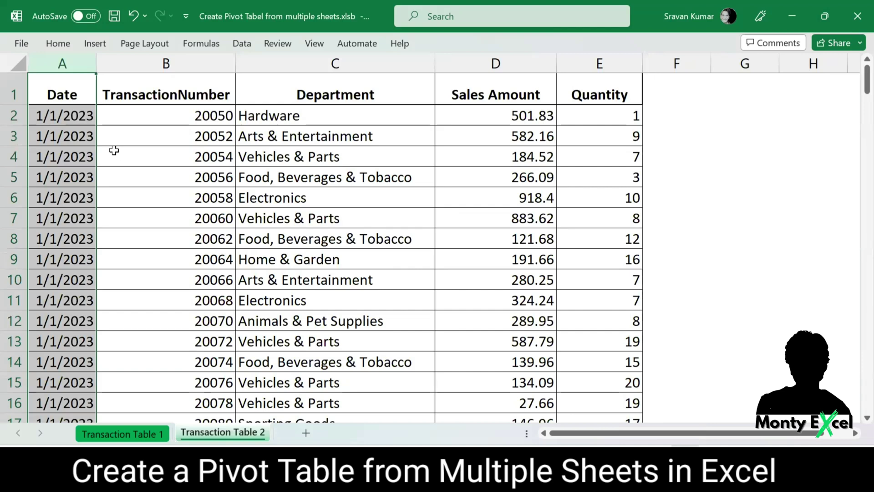
key(Down)
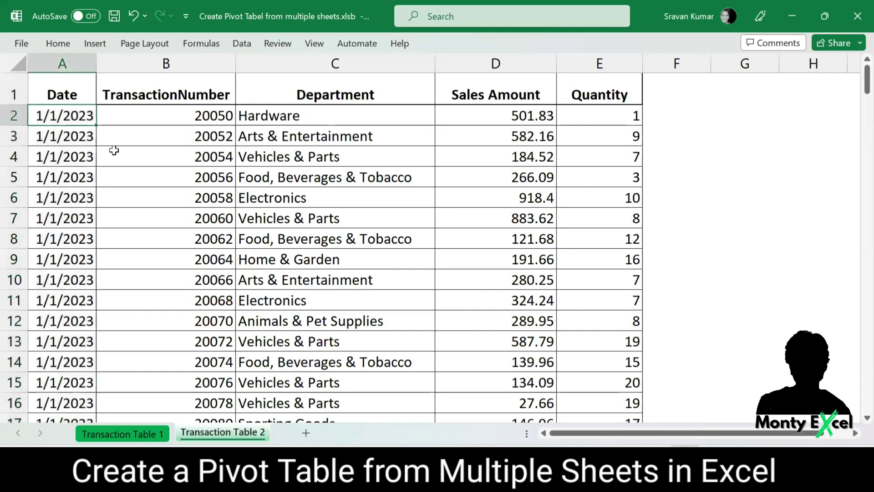
key(ctrl+shift+Down)
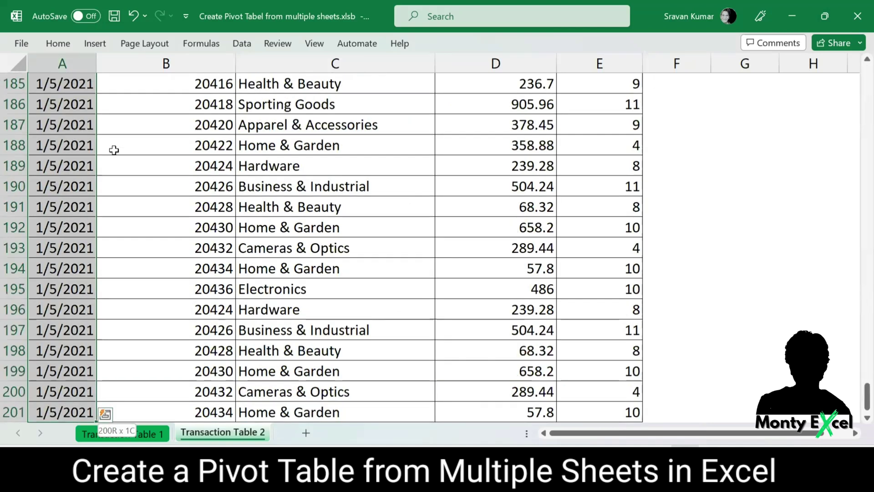
key(ctrl+c)
key(ctrl+Home)
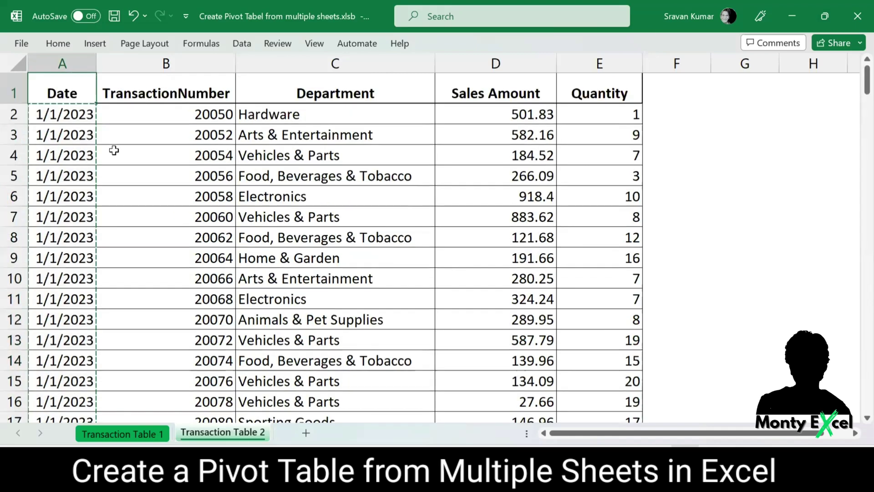
Try pasting the copied dates below the last Date entry on the Transaction Table 1 sheet, starting at B31, and undo the paste.
key(ctrl+Page_Down)
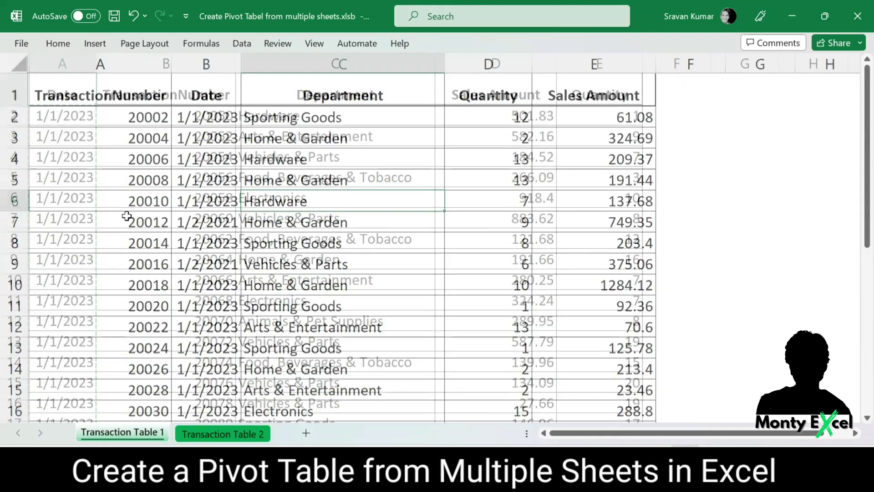
click(203, 165)
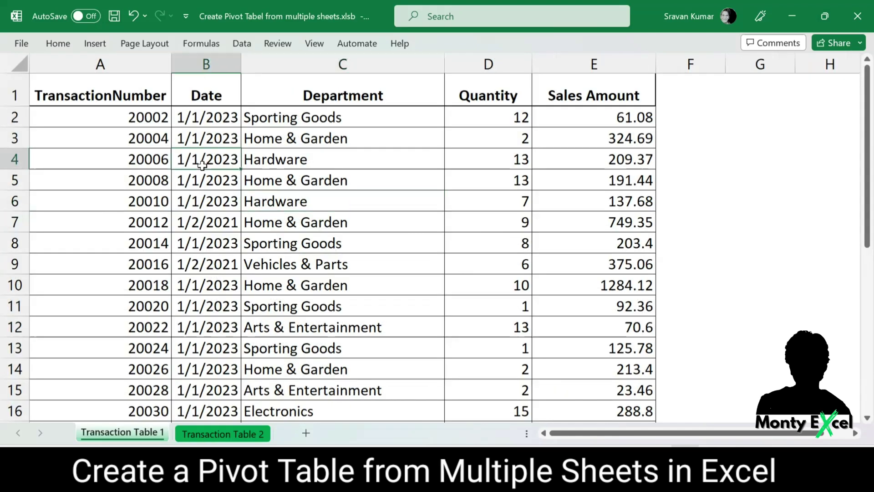
key(ctrl+Down)
key(Down)
key(Down)
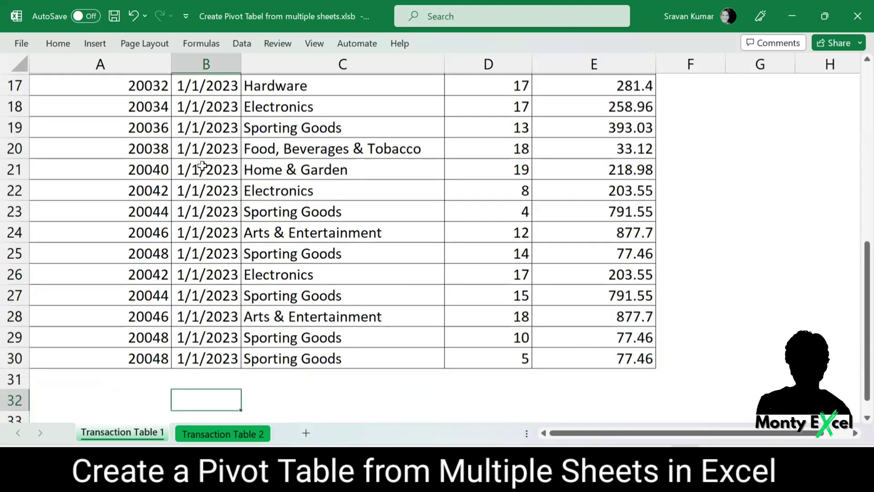
key(Up)
key(ctrl+v)
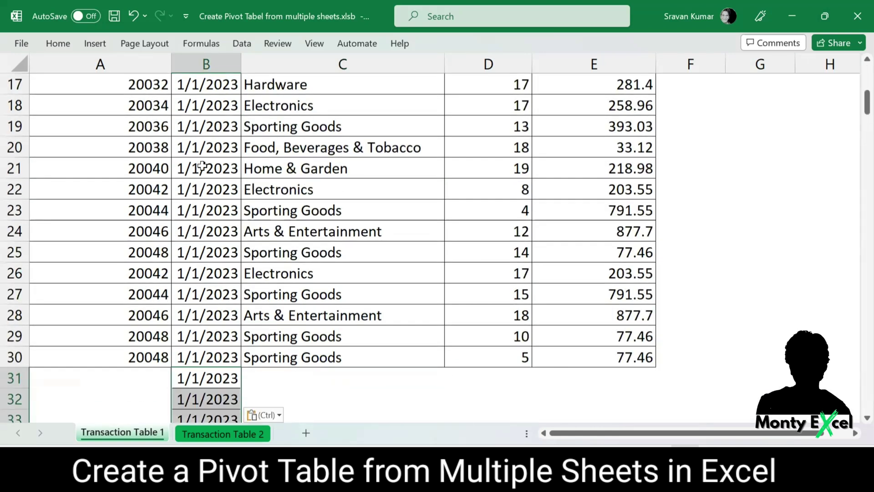
key(ctrl+z)
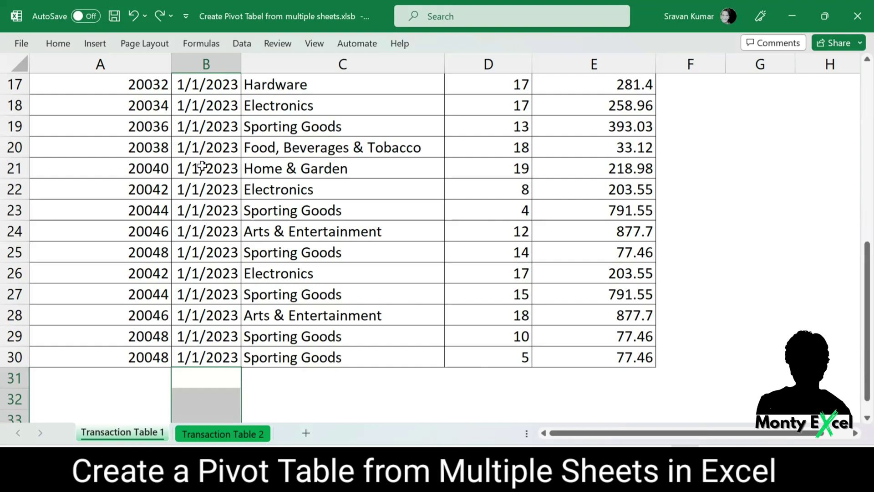
key(ctrl+Home)
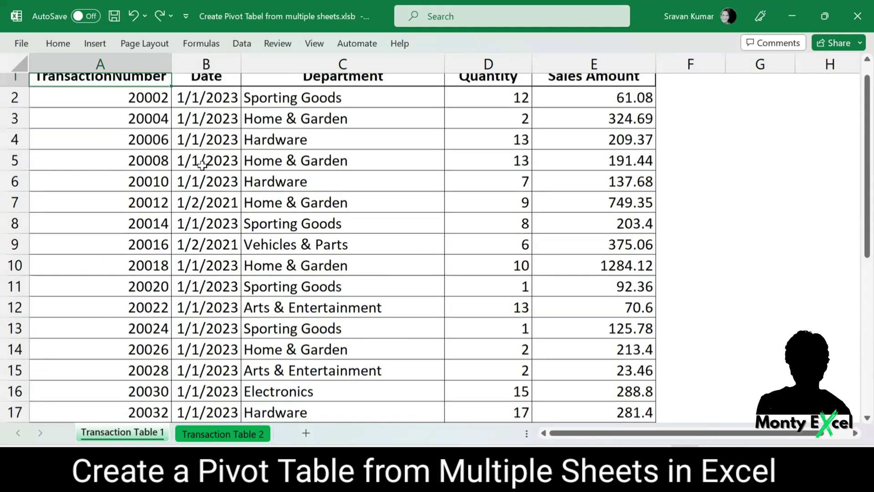
scroll(202, 165, up, 1)
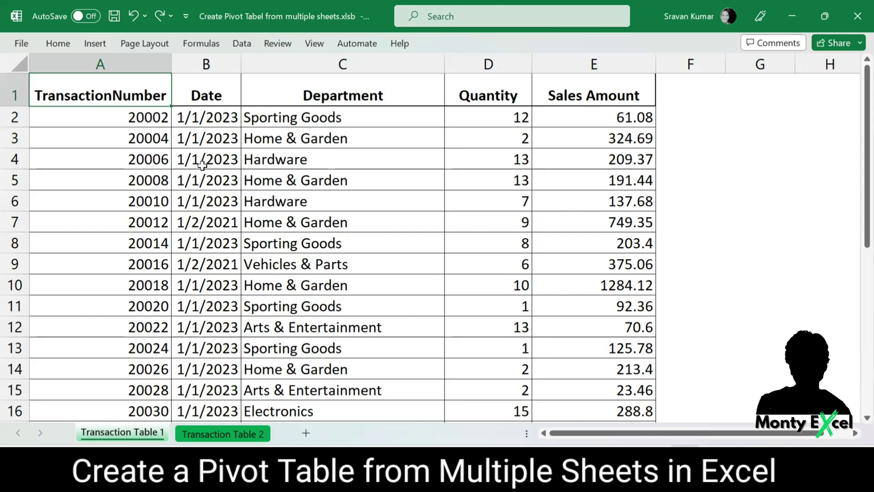
Convert the data range A1:E30 on the Transaction Table 1 sheet into a table with headers.
click(222, 183)
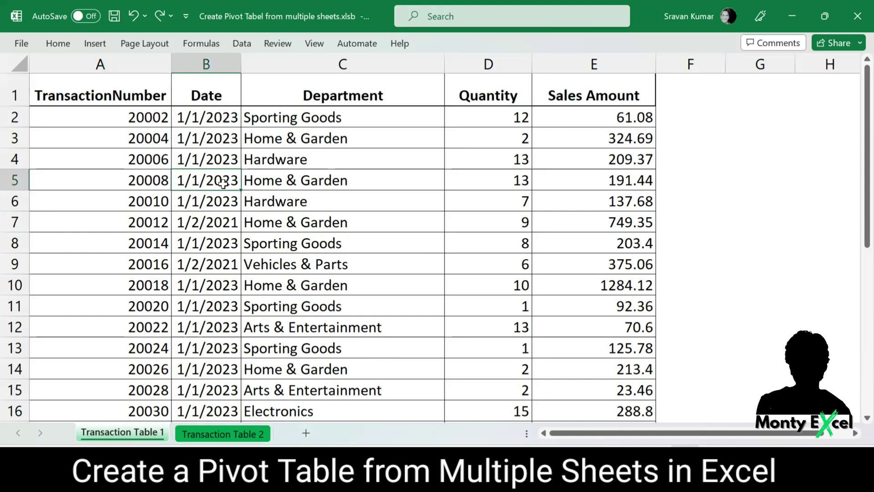
click(254, 184)
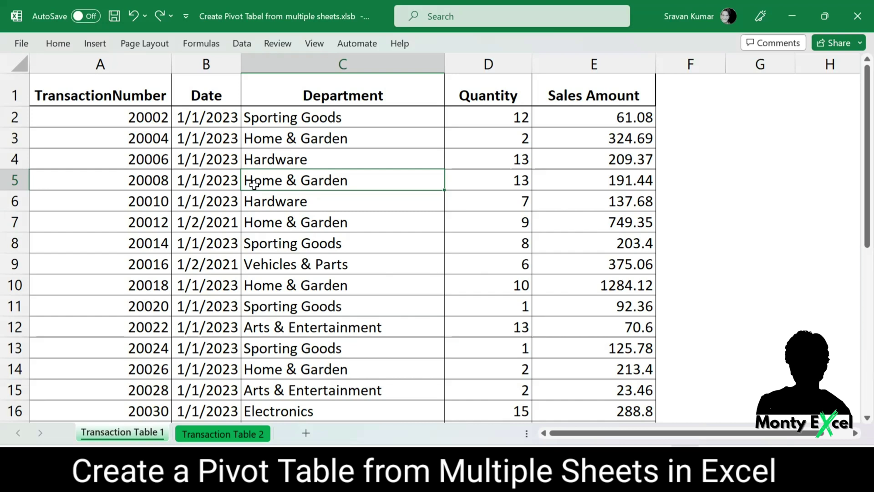
key(ctrl+t)
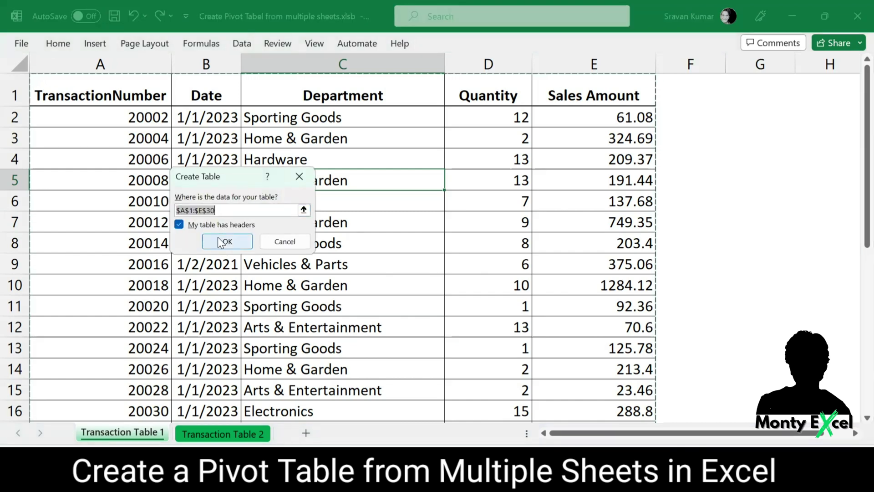
click(227, 241)
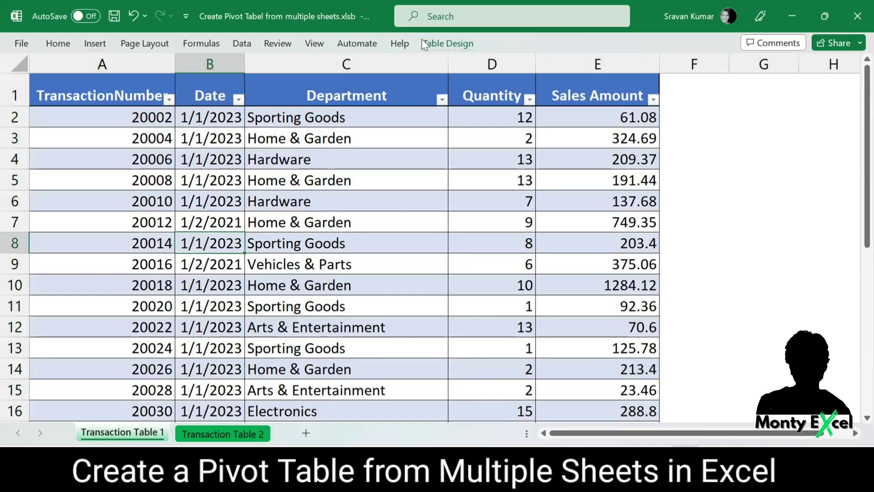
Name the table on the Transaction Table 1 sheet Trans1.
click(459, 42)
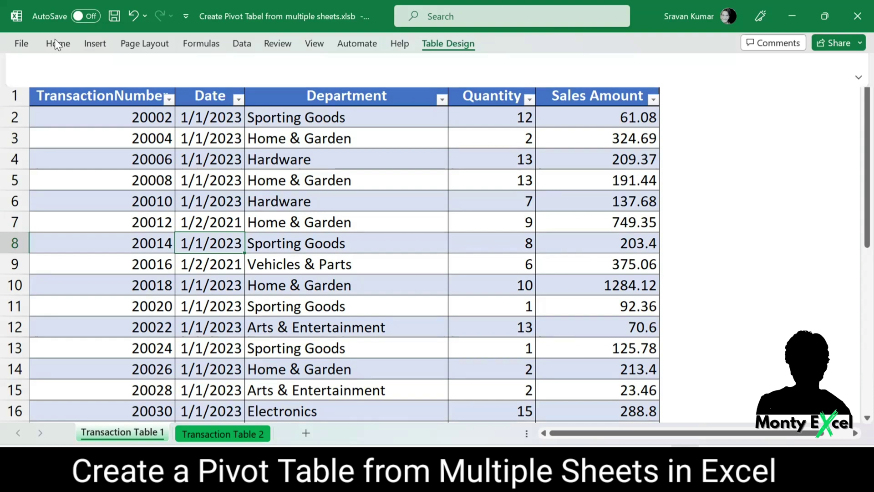
click(60, 85)
text(Trans1)
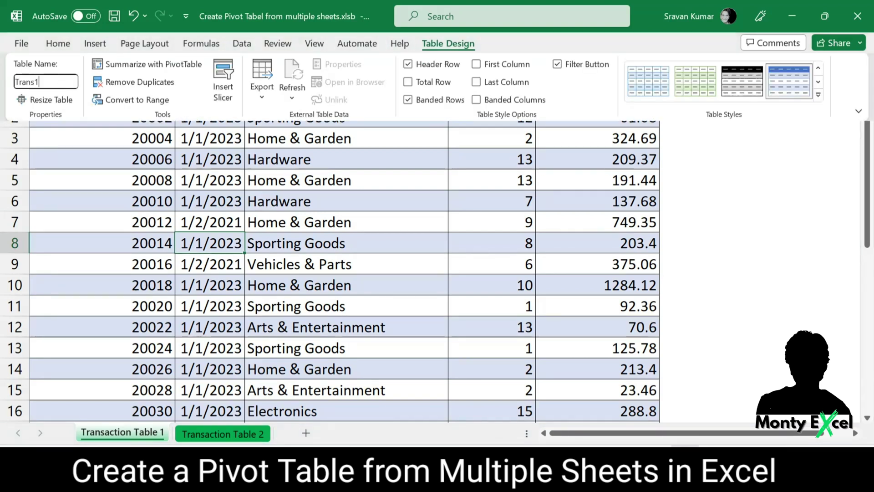
key(Return)
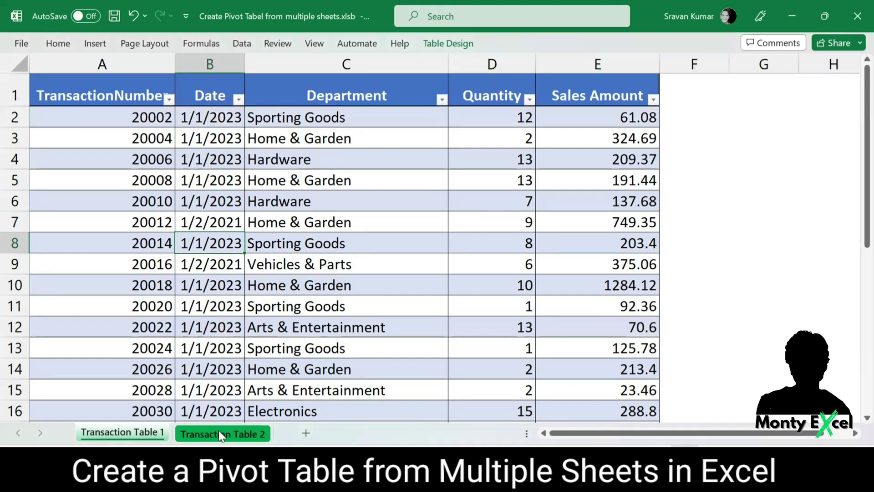
Convert the data range A1:E201 on the Transaction Table 2 sheet into a table with headers.
click(218, 432)
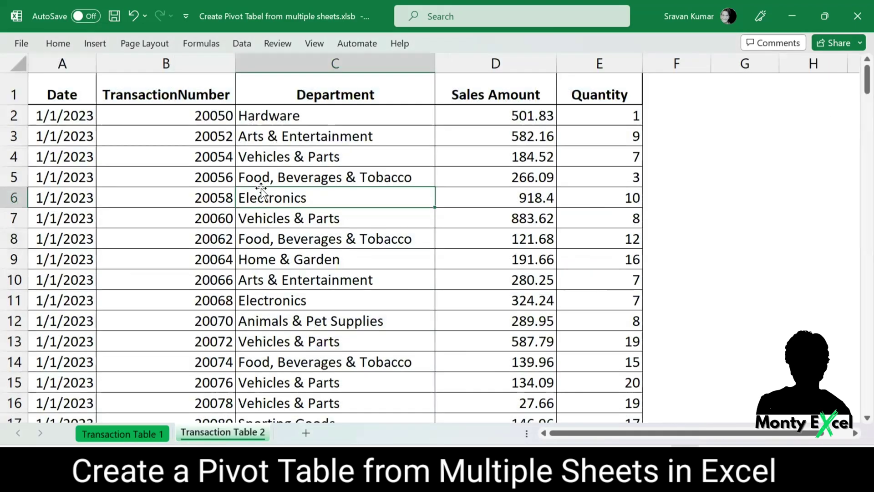
key(ctrl+t)
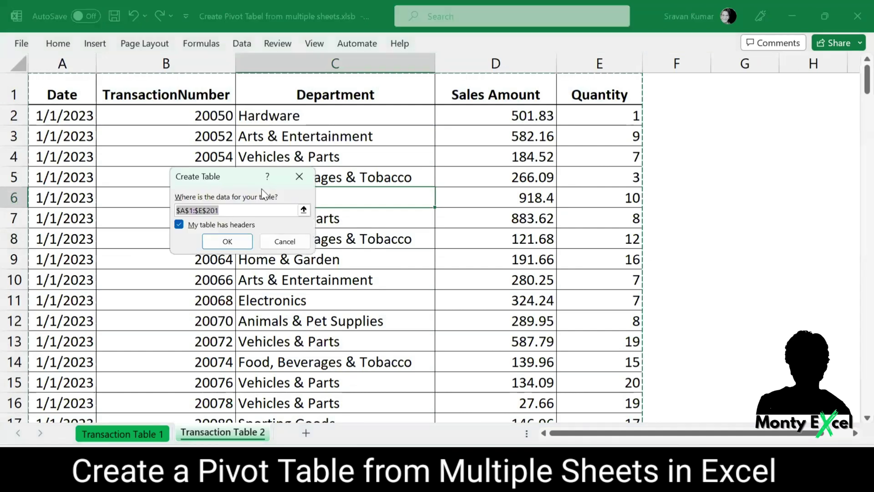
key(Return)
Name the table on the Transaction Table 2 sheet Trans2 and select a cell in the Transaction Table 1 table.
click(448, 43)
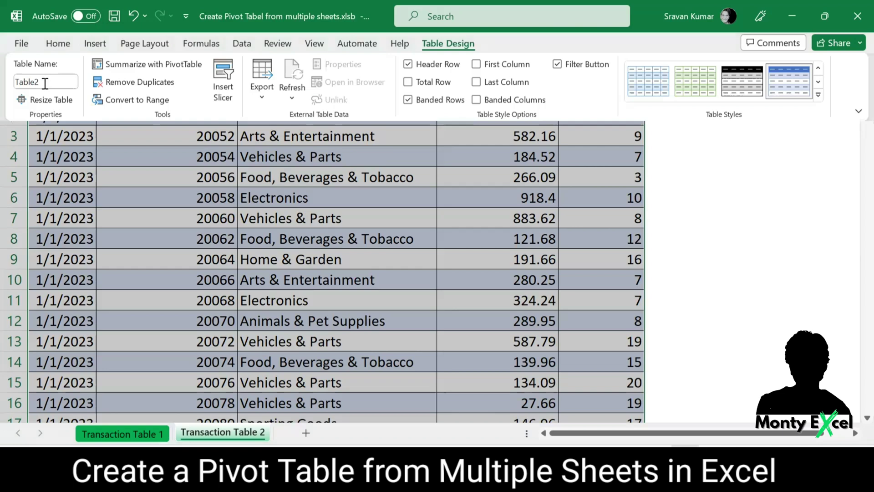
click(45, 84)
text(Trans2)
click(237, 254)
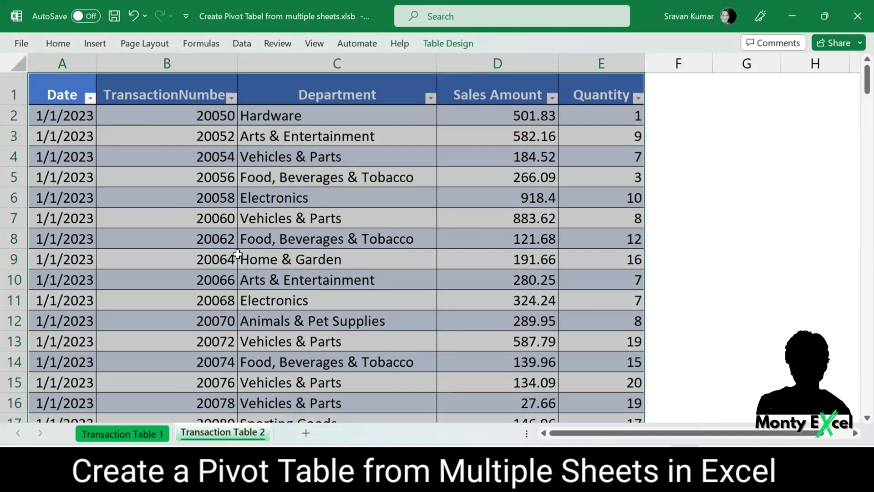
click(136, 435)
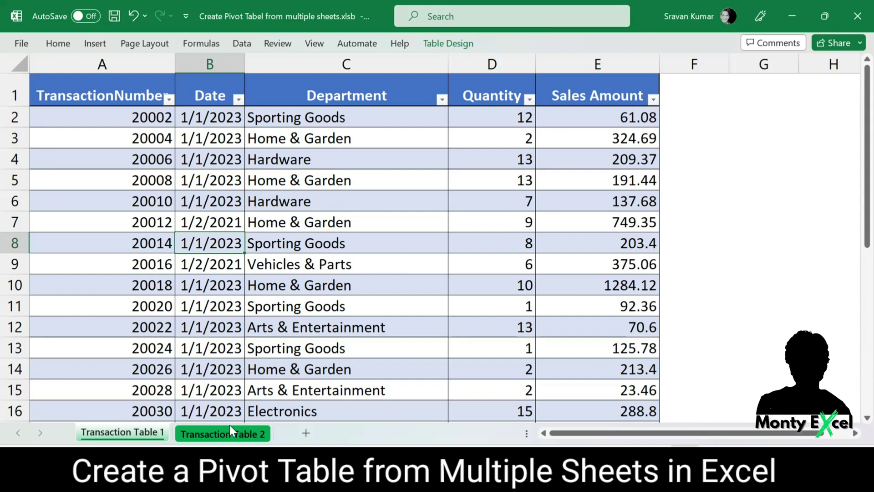
click(127, 366)
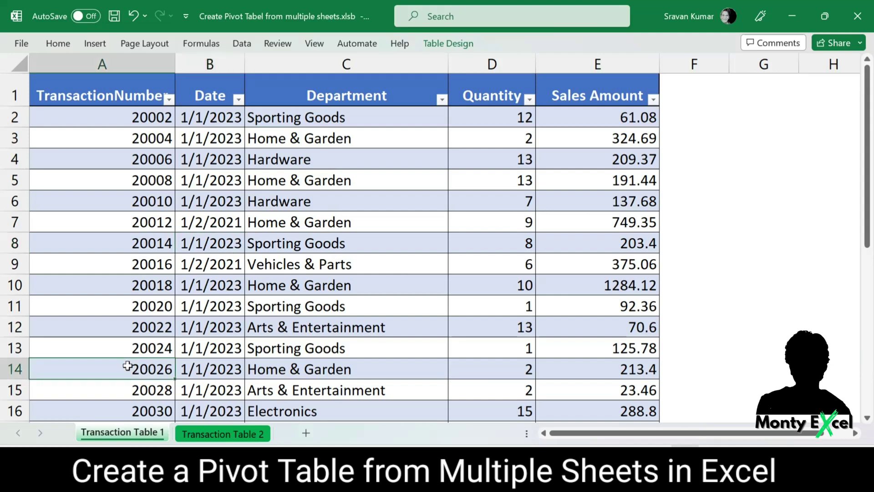
Review the rows and column order of the tables on the Transaction Table 1 and Transaction Table 2 sheets.
key(ctrl+Down)
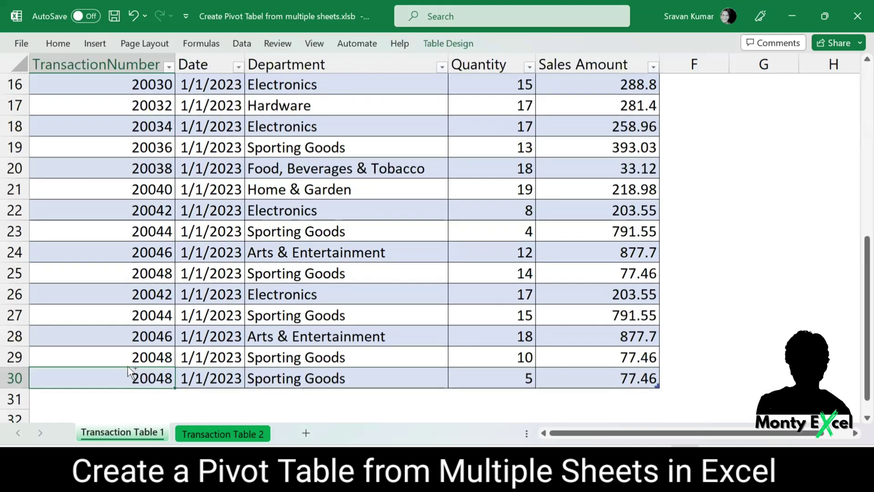
key(ctrl+Up)
click(235, 435)
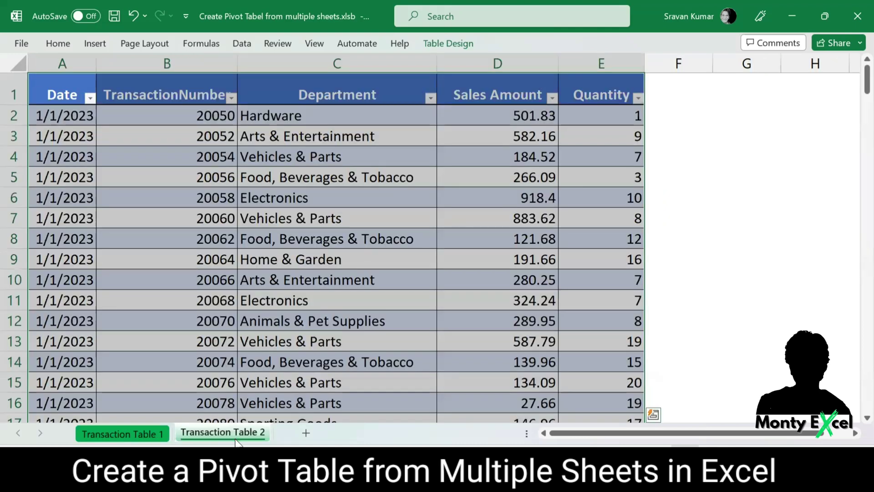
key(Down)
key(ctrl+Down)
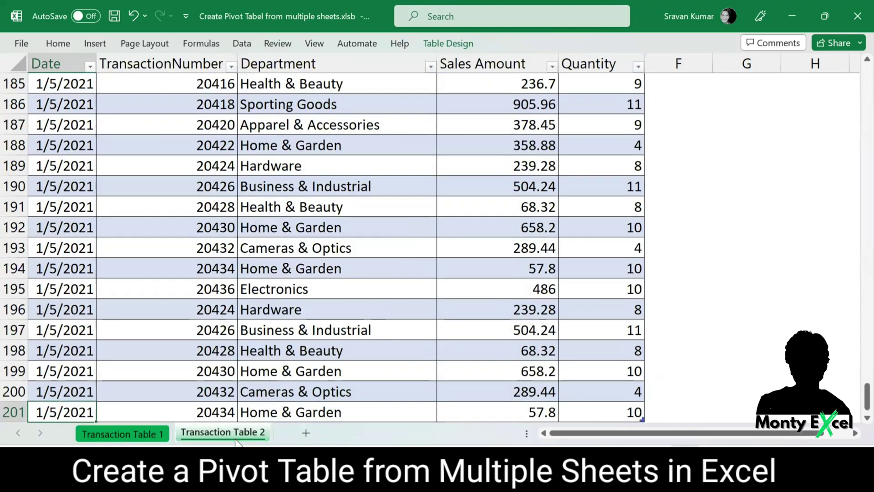
scroll(236, 442, up, 2)
scroll(235, 442, up, 20)
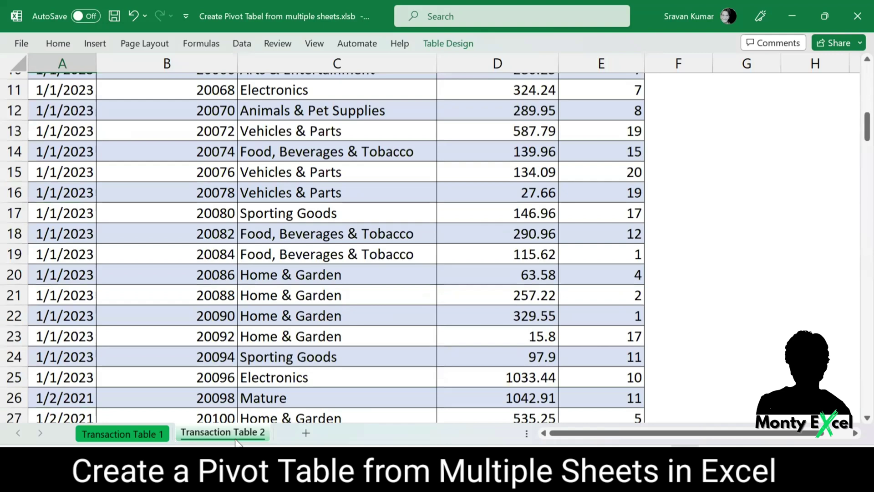
scroll(236, 441, up, 4)
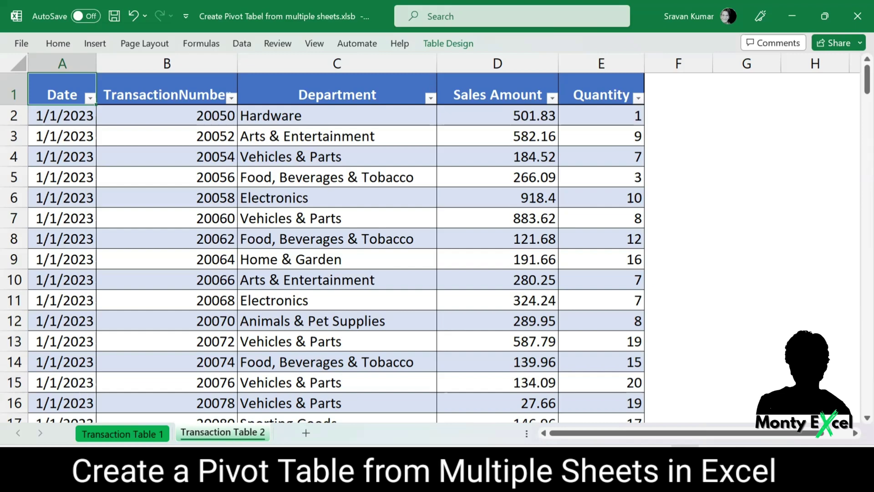
click(120, 433)
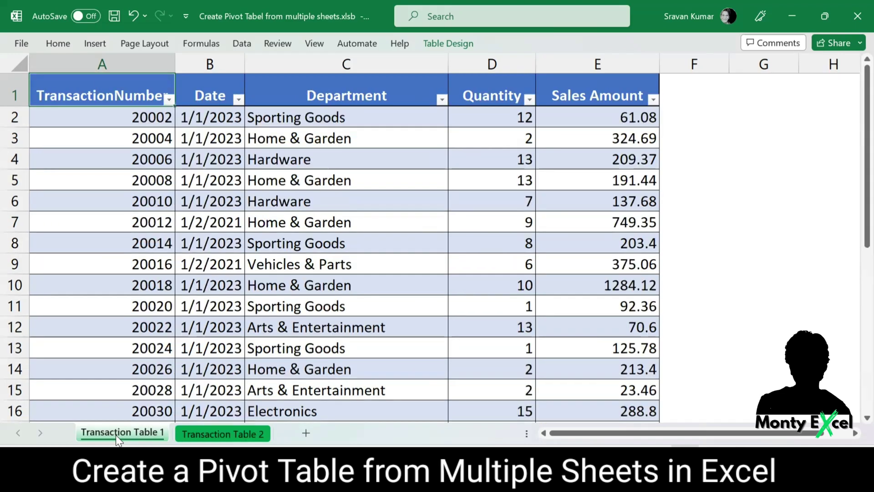
click(272, 242)
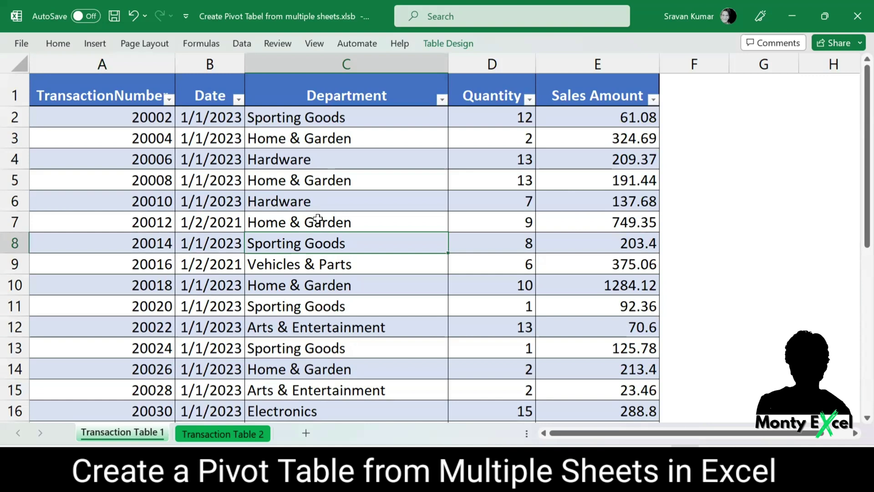
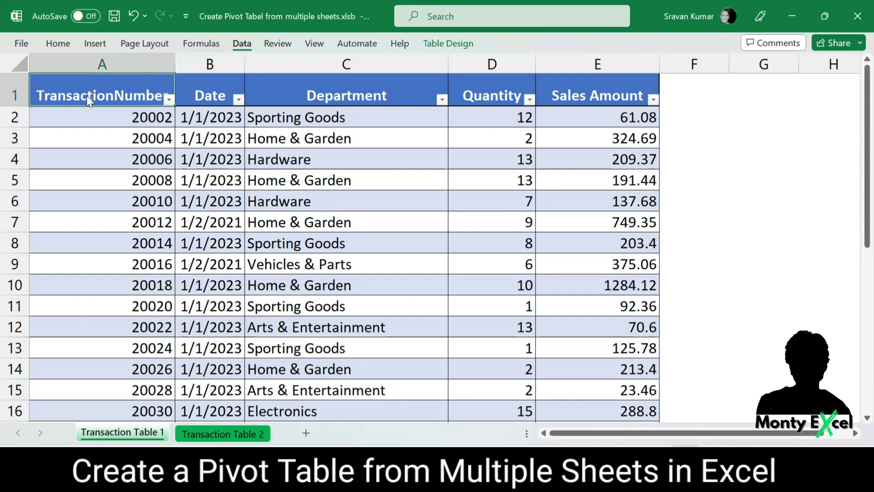
click(38, 99)
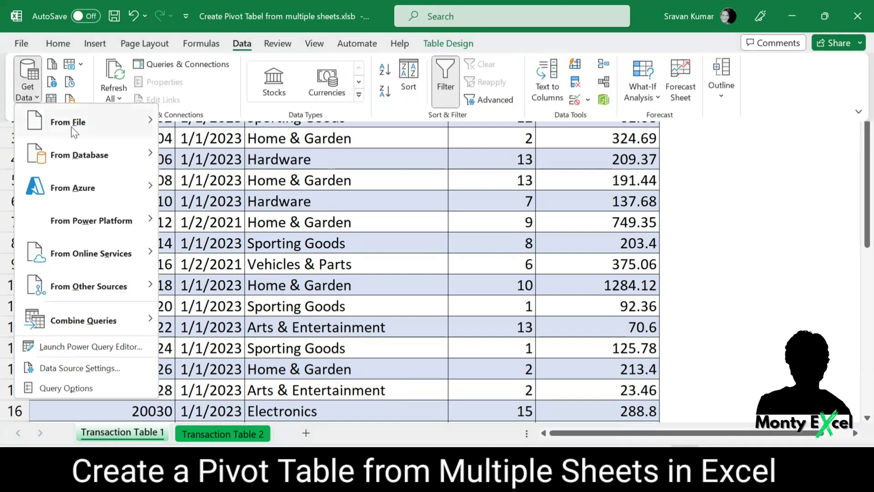
mouse_move(76, 128)
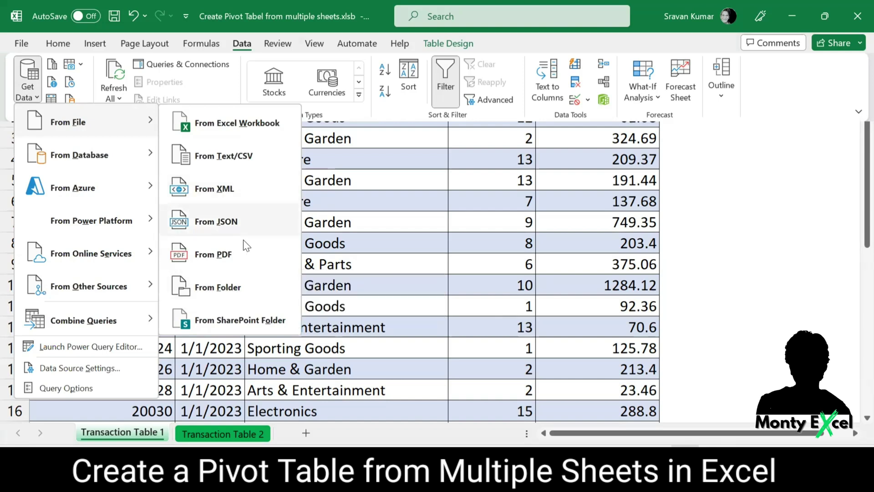
key(Escape)
key(Escape)
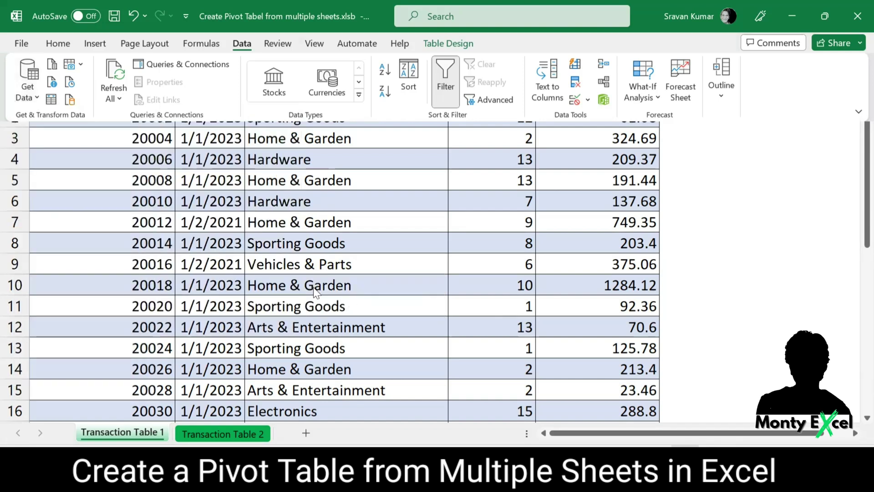
key(Escape)
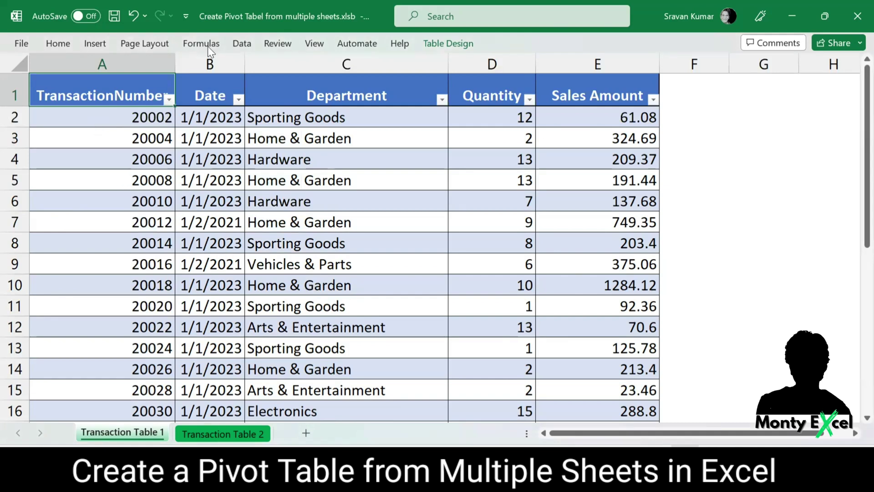
Create a Power Query query from the Trans1 table and review its Source and Changed Type steps.
click(241, 44)
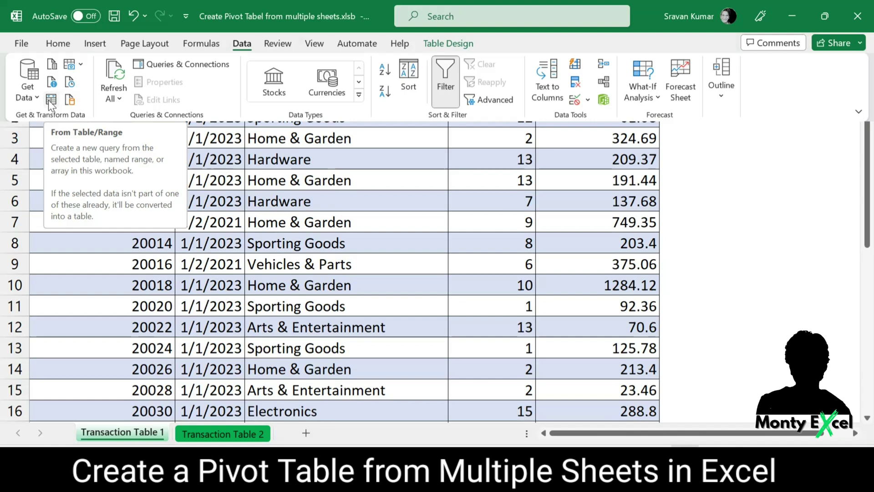
click(51, 100)
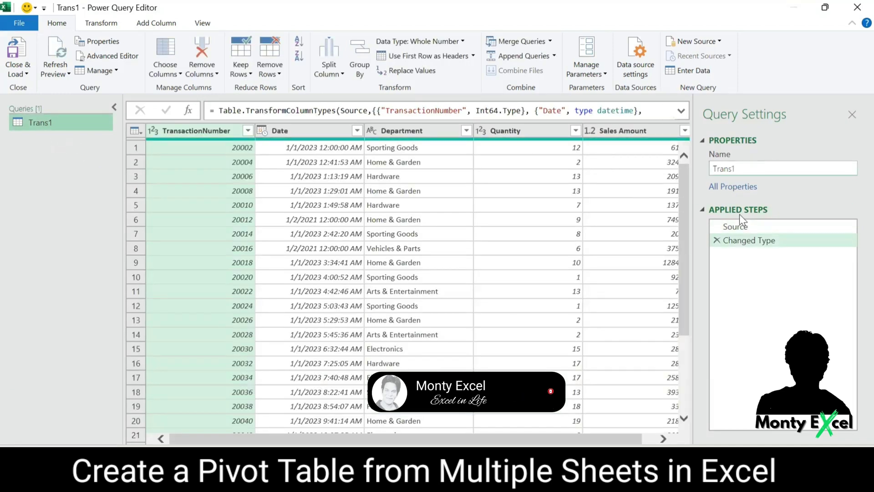
click(731, 229)
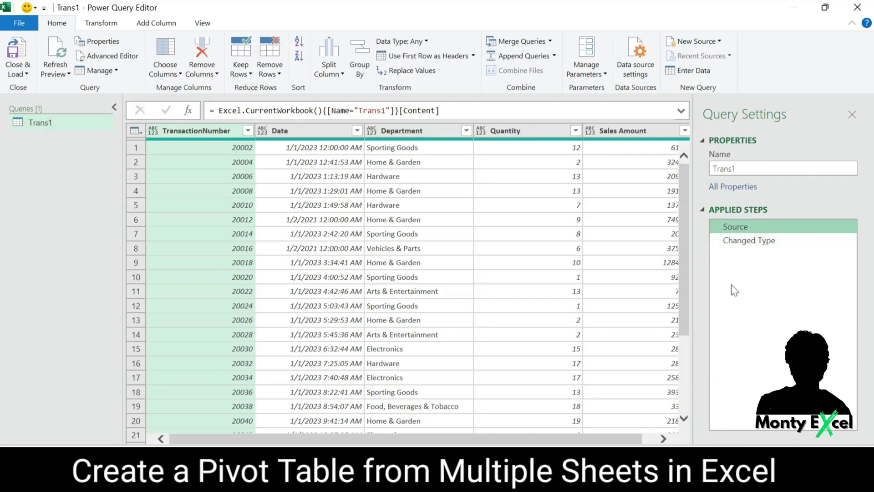
click(741, 239)
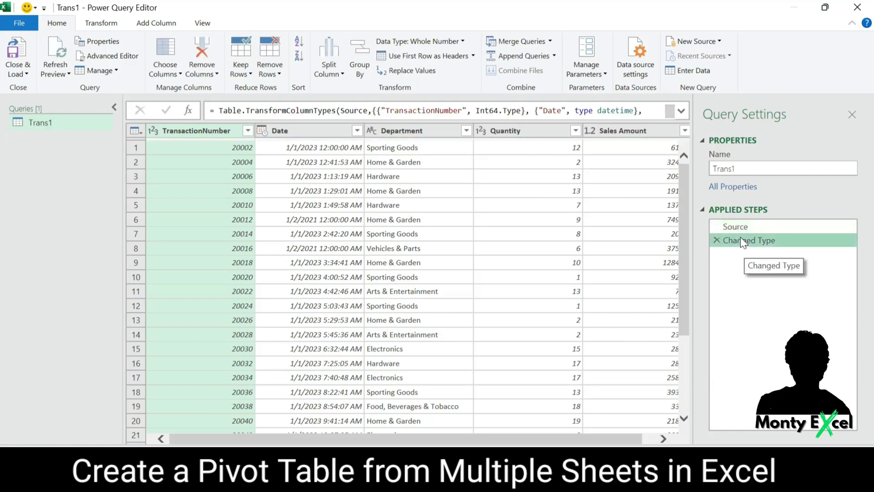
Close the query editor and load the Trans1 query as a connection only.
click(27, 74)
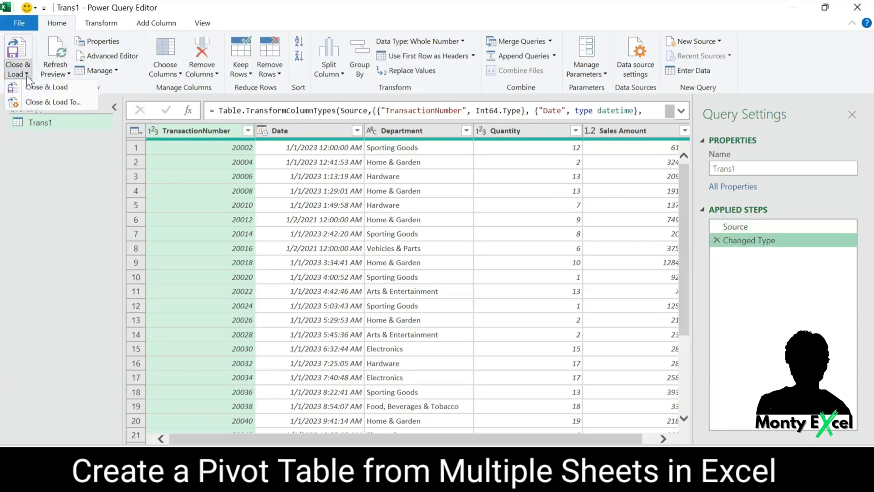
click(40, 103)
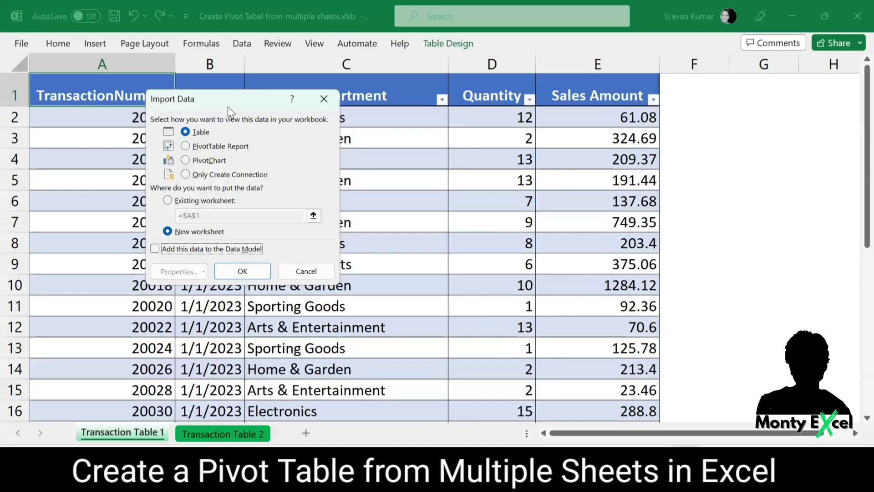
drag(228, 106, 377, 128)
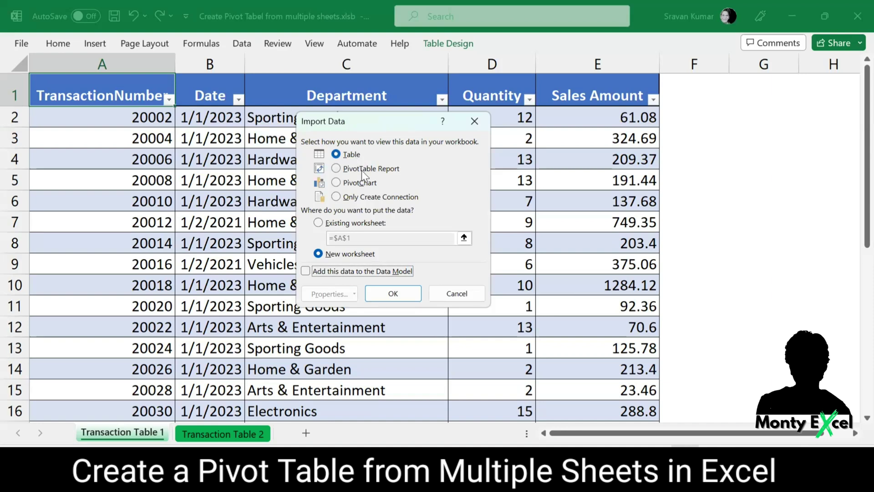
click(359, 199)
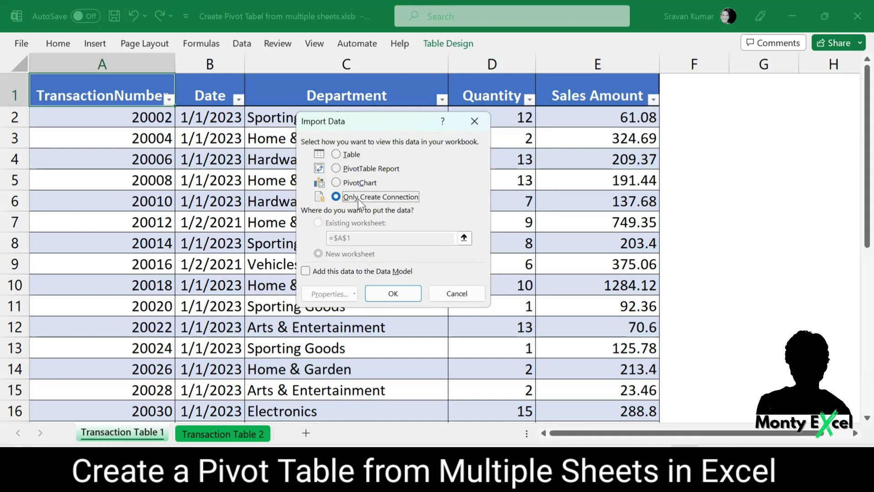
click(396, 295)
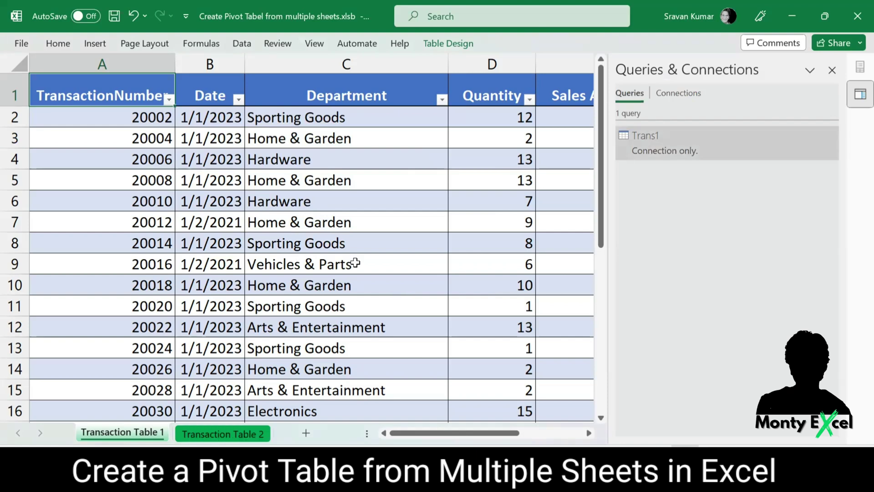
Create a query from the Trans2 table on the Transaction Table 2 sheet and load it as a connection only.
click(223, 433)
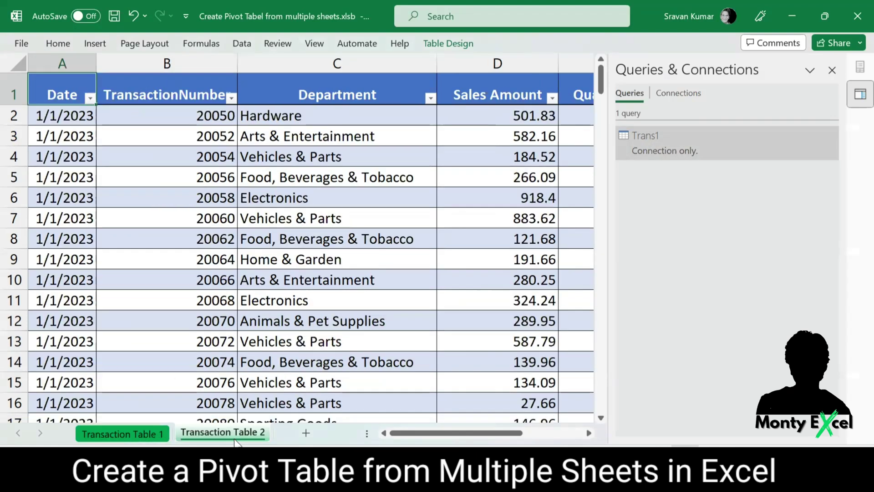
click(219, 214)
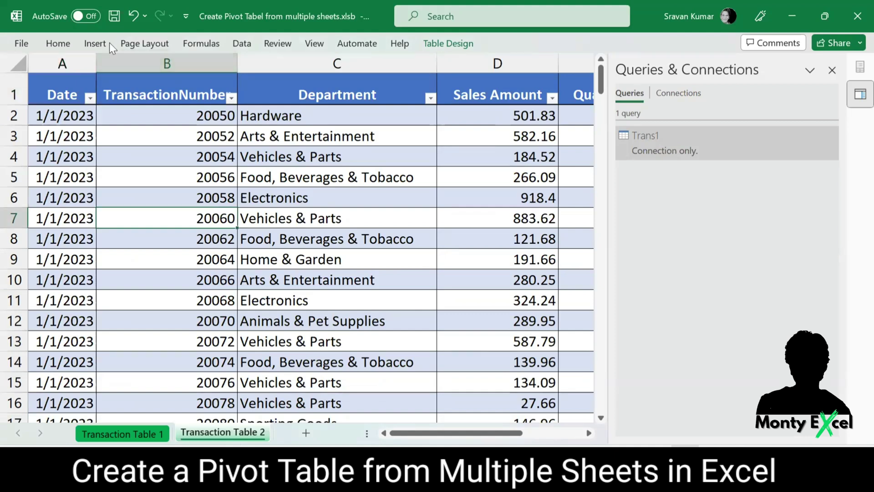
click(236, 42)
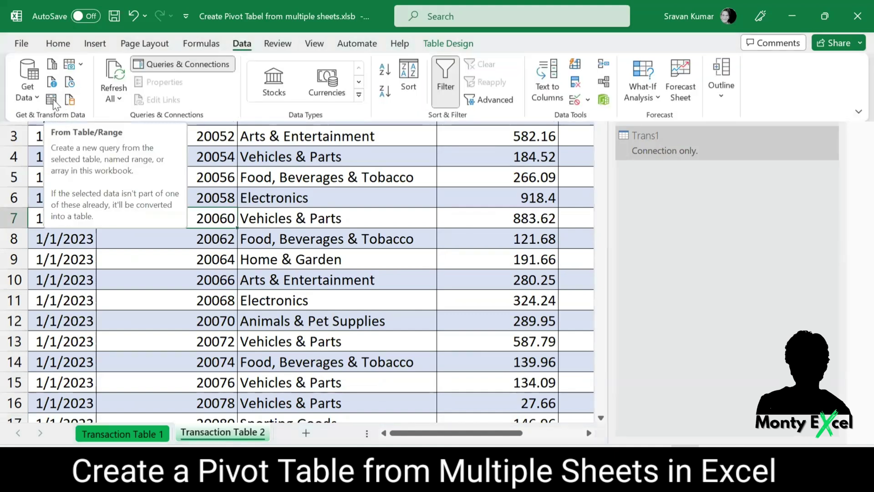
click(53, 99)
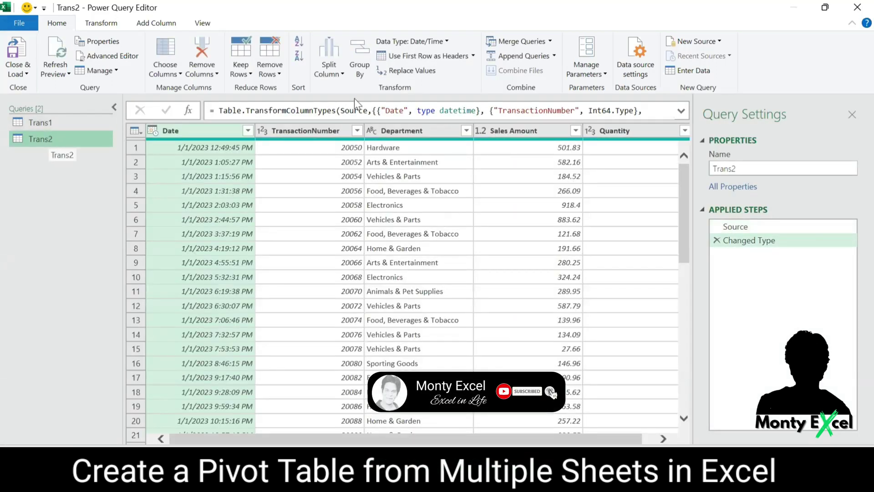
click(27, 74)
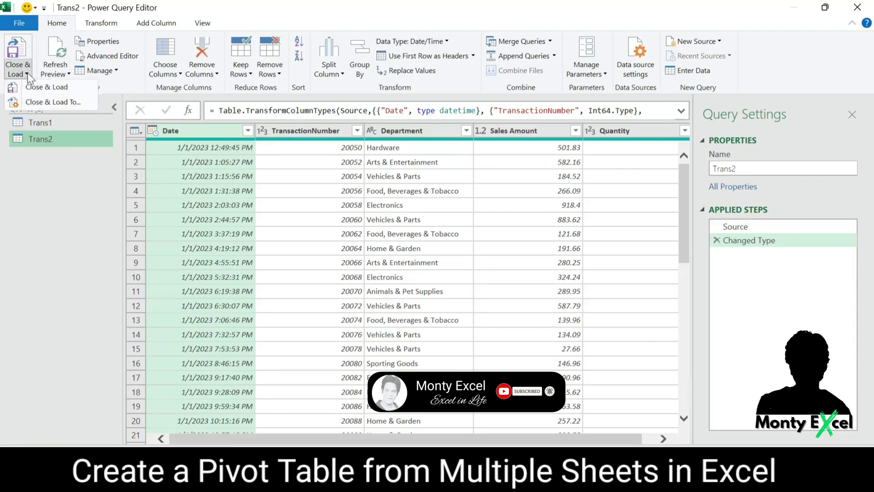
click(54, 101)
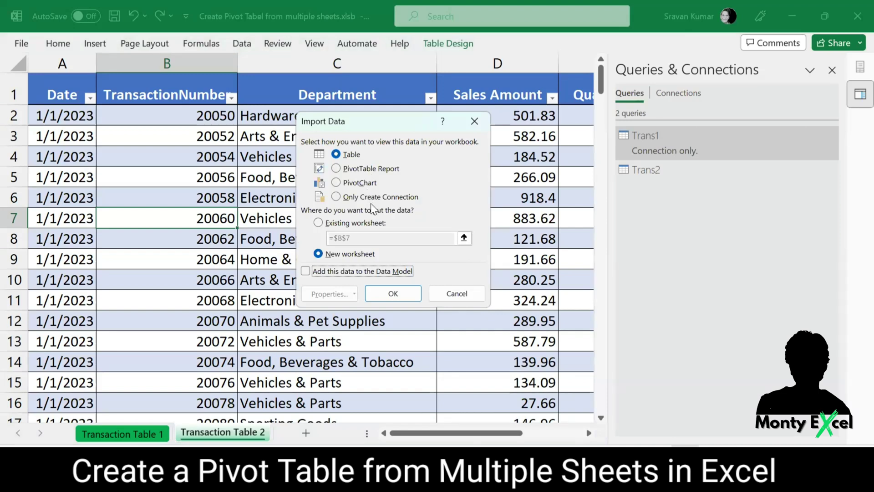
click(370, 198)
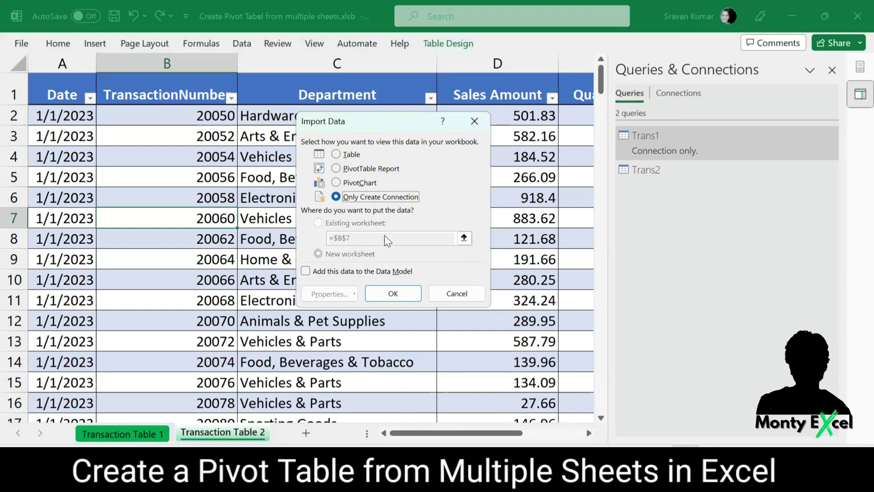
click(390, 296)
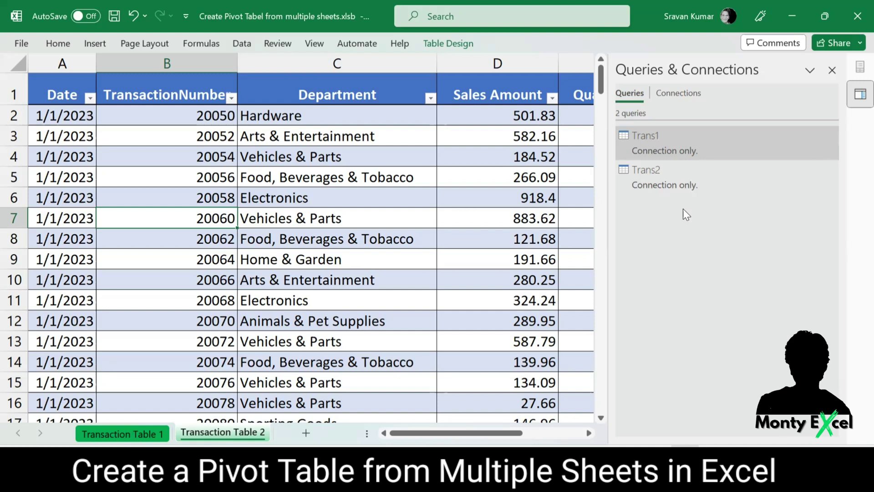
Open the Trans1 query in the Power Query Editor and compare its columns with those of the Trans2 query.
double_click(662, 142)
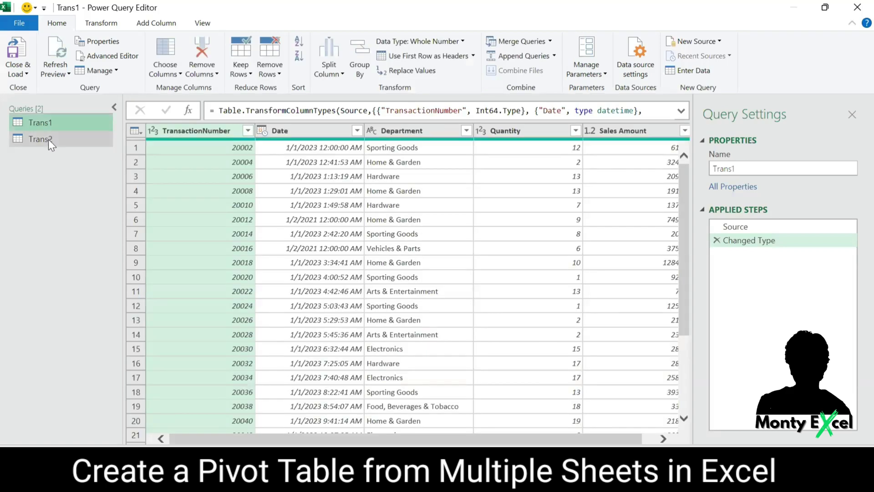
ctrl+click(49, 139)
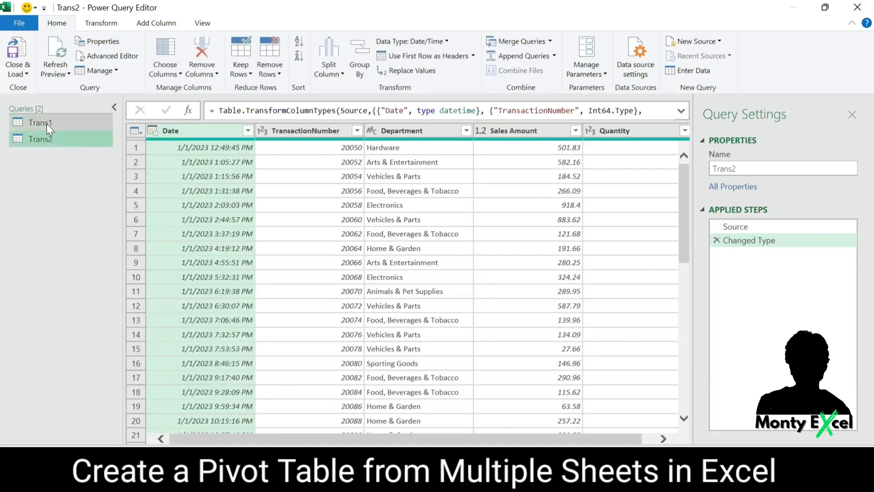
click(47, 123)
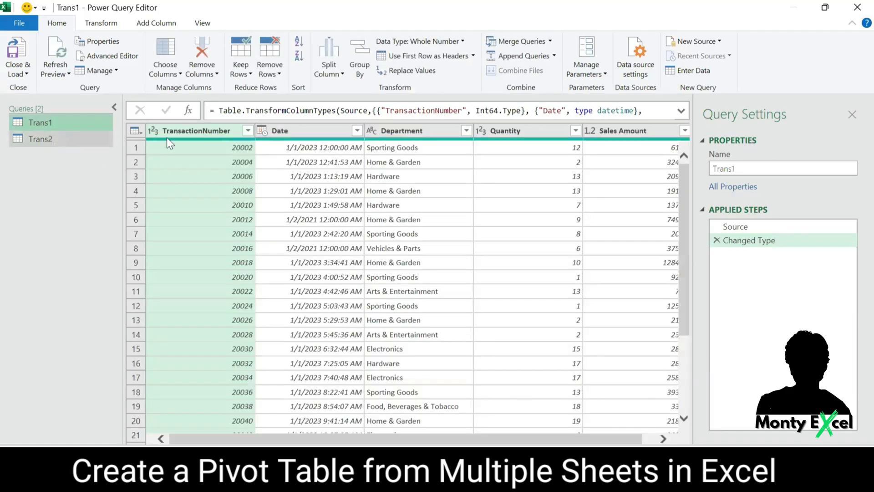
click(40, 139)
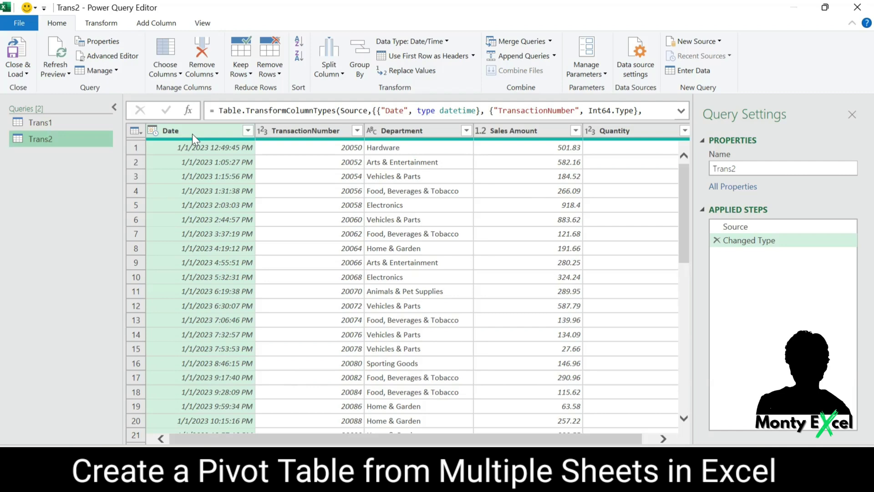
click(36, 122)
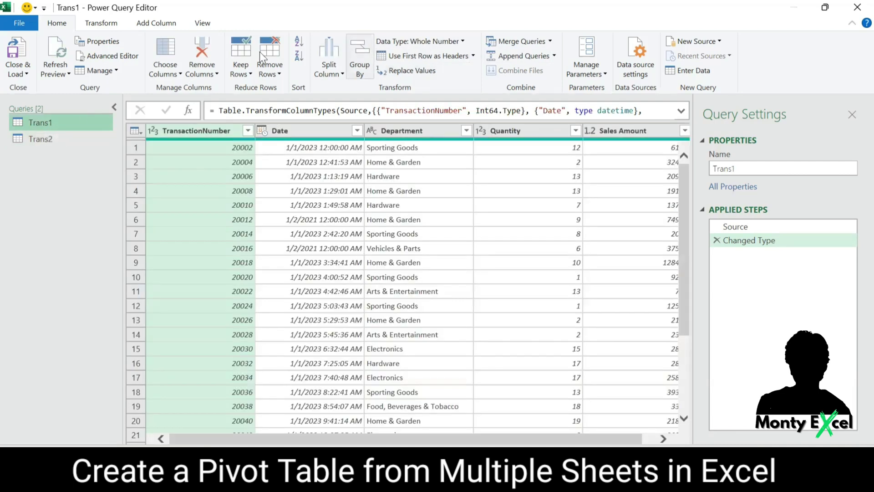
Append the Trans1 and Trans2 queries as a new query, using the two-table option with Trans1 first and Trans2 second.
click(551, 41)
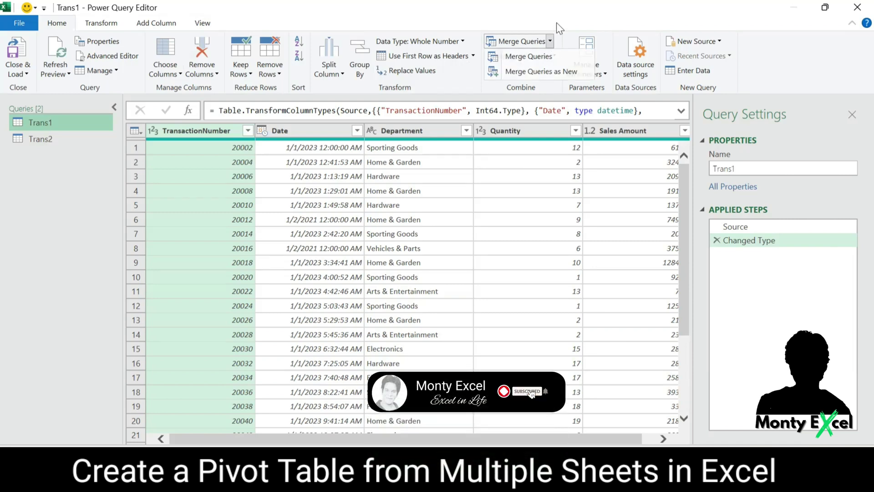
click(550, 42)
click(551, 57)
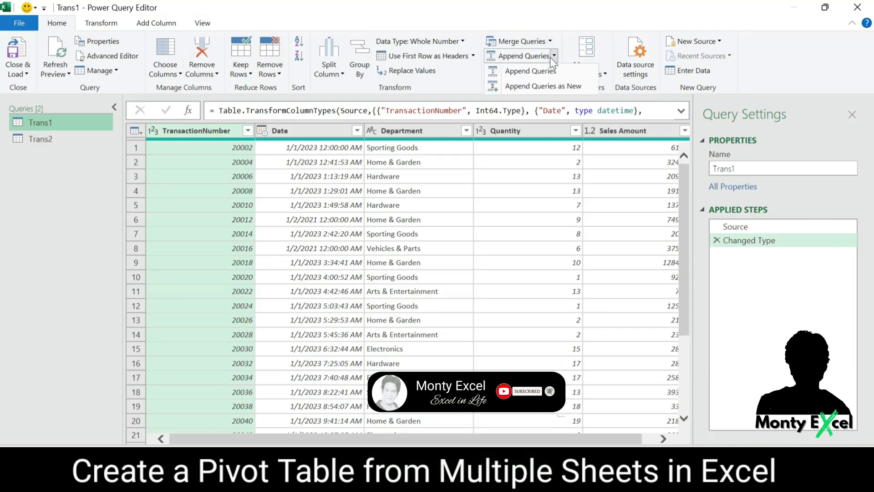
click(561, 87)
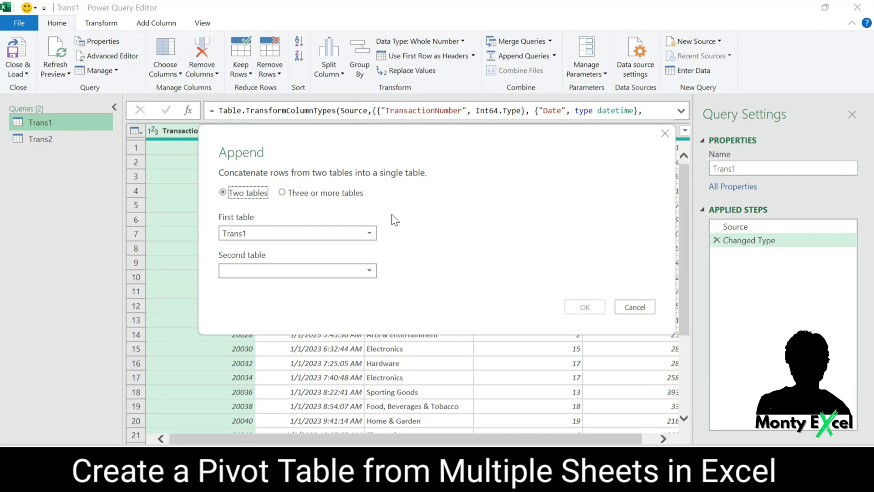
click(335, 195)
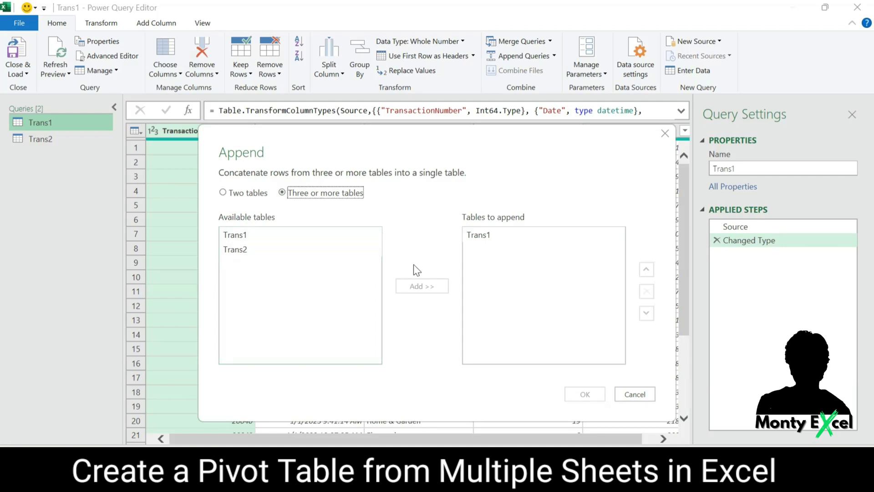
click(243, 191)
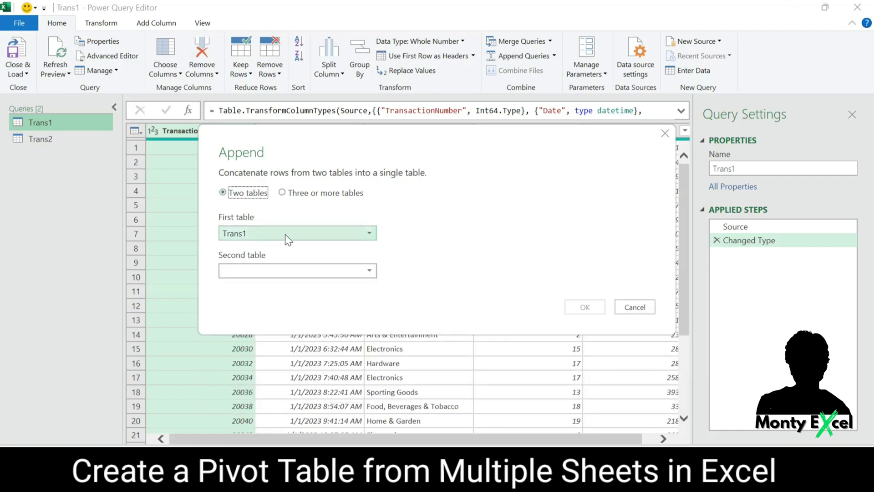
click(284, 271)
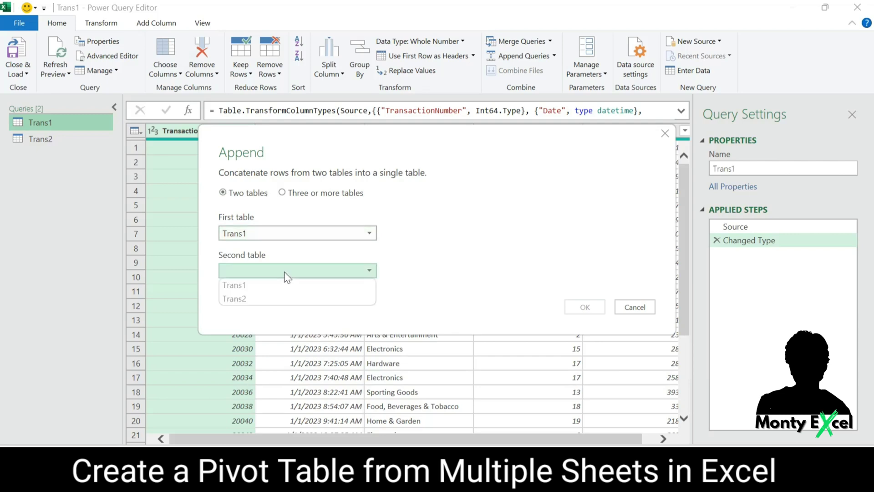
click(262, 299)
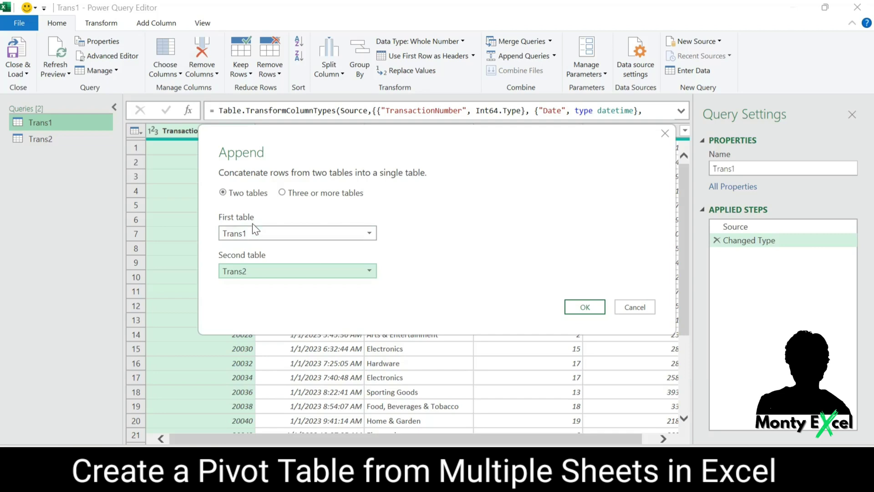
click(594, 308)
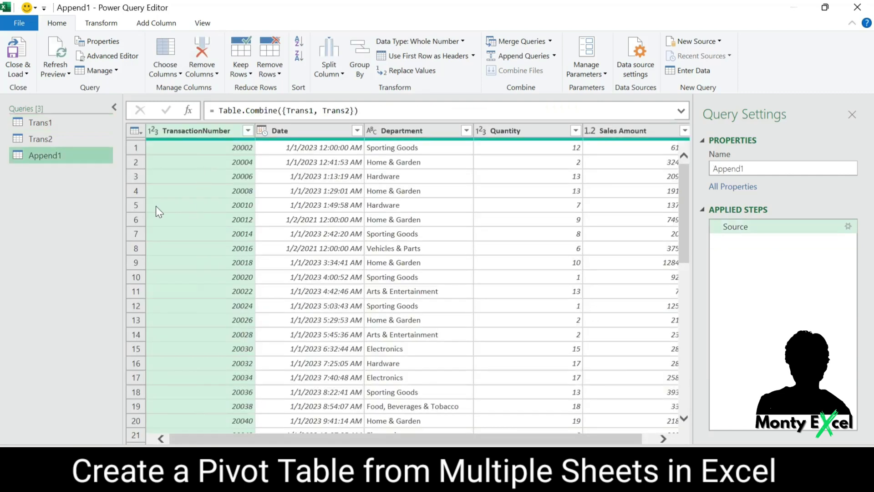
Rename the appended query Consollidation and look through its columns and combined rows.
click(763, 167)
text(C)
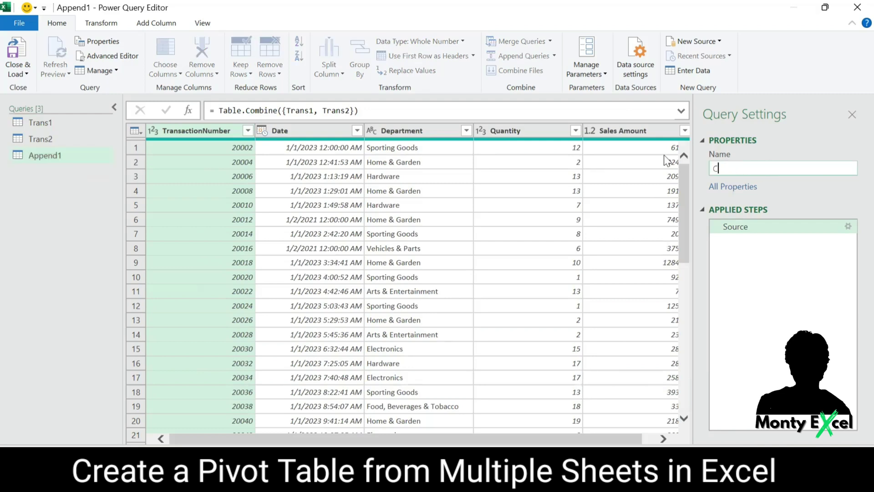
text(onsollidation)
key(Return)
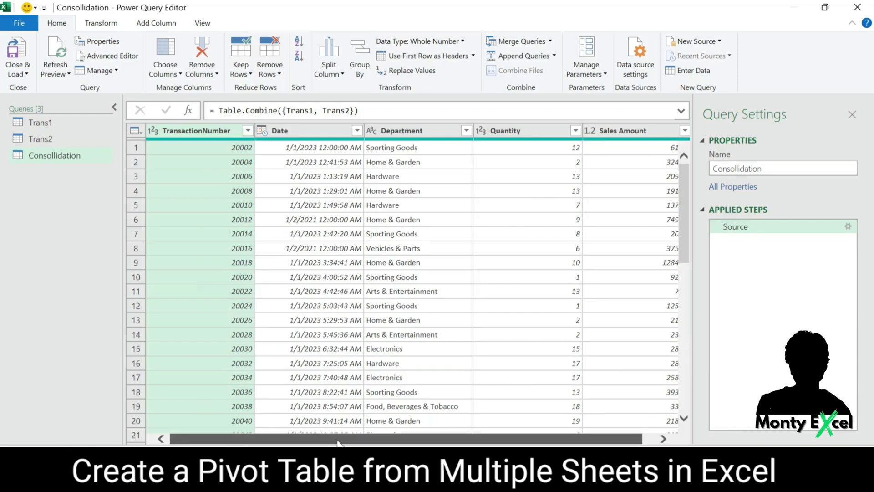
drag(330, 442, 415, 444)
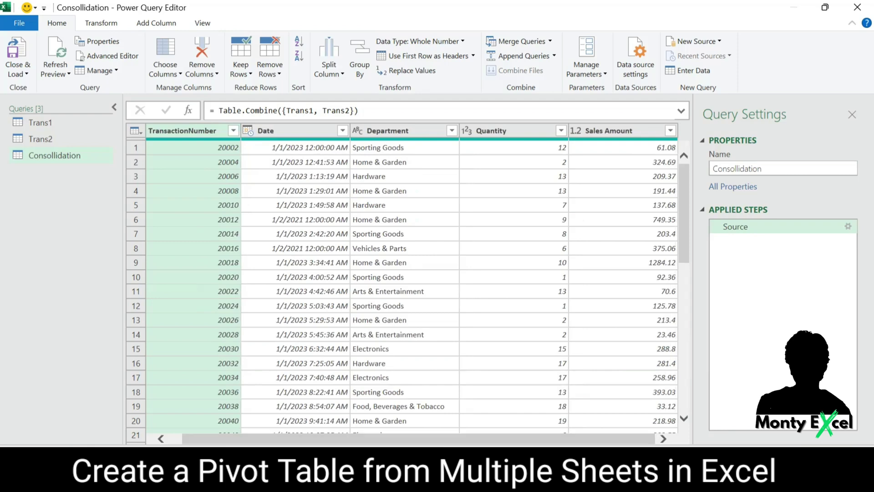
drag(683, 243, 685, 410)
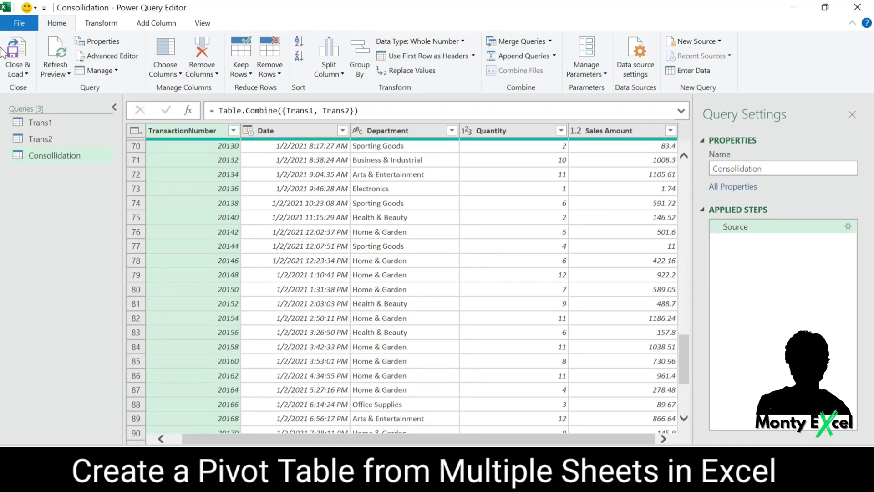
Close the query editor and load the Consollidation query as a PivotTable Report on a new worksheet.
click(24, 73)
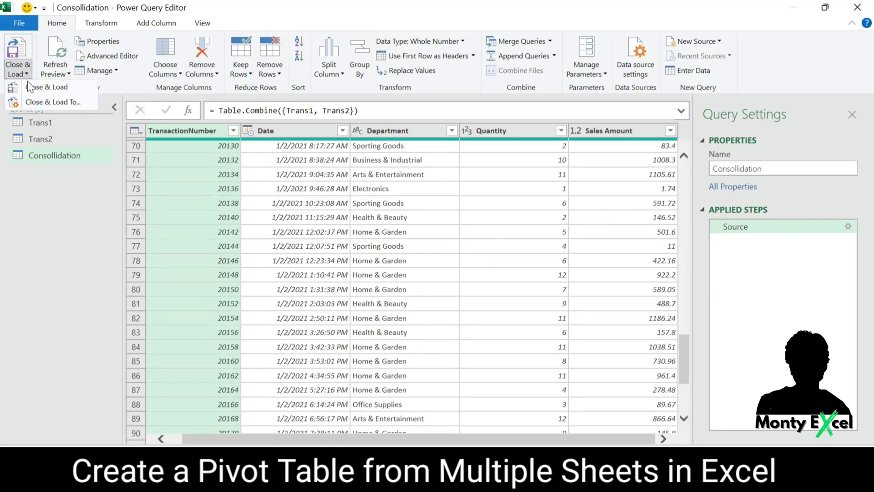
click(40, 104)
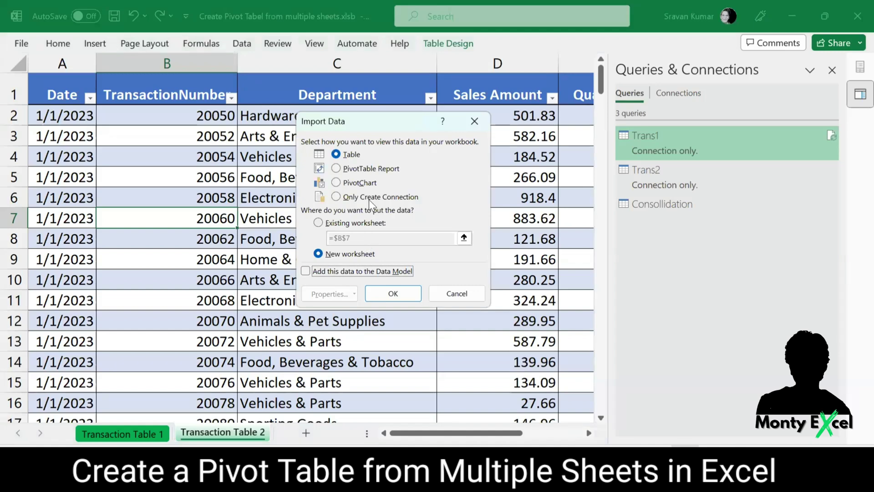
click(357, 172)
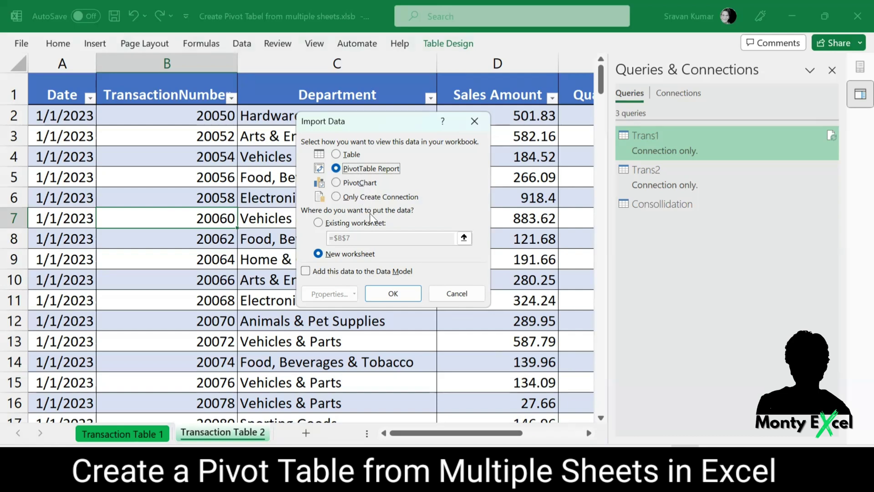
click(395, 296)
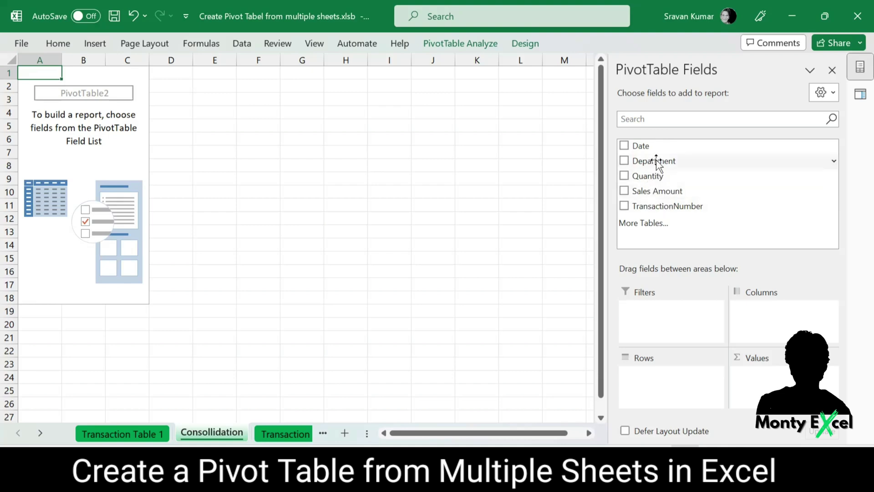
Build the pivot table with Department as rows and the sum of Sales Amount as values, and close the field list.
drag(664, 164, 678, 375)
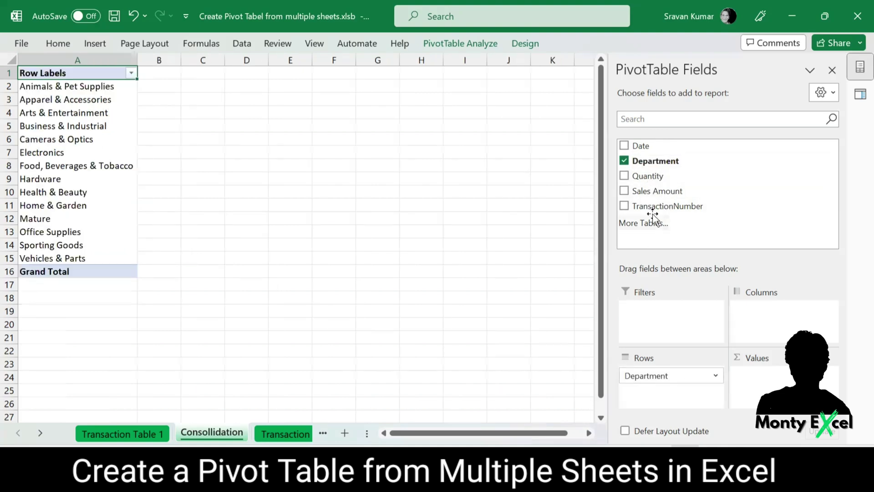
drag(649, 194, 765, 383)
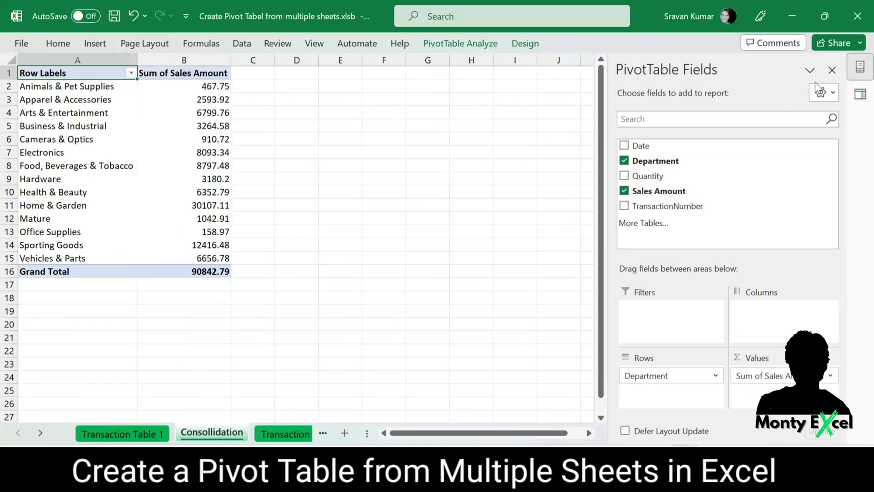
click(826, 71)
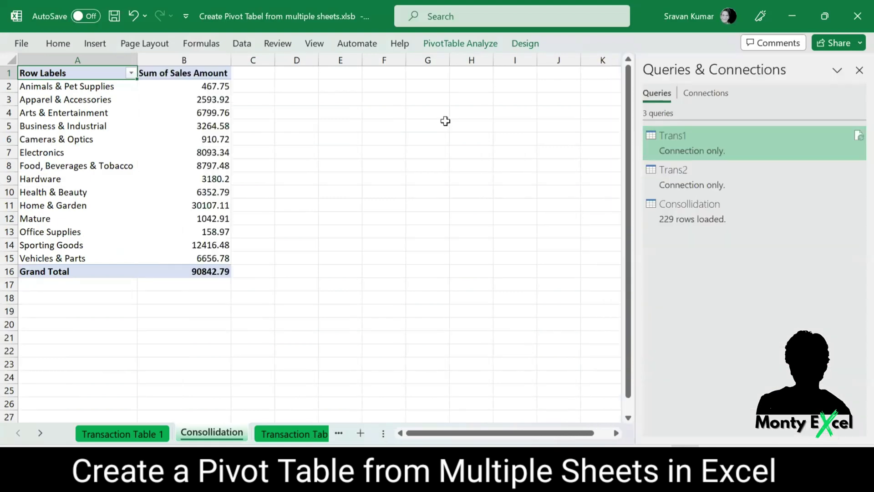
Try to delete worksheet row 1, which holds the pivot table's header.
click(64, 150)
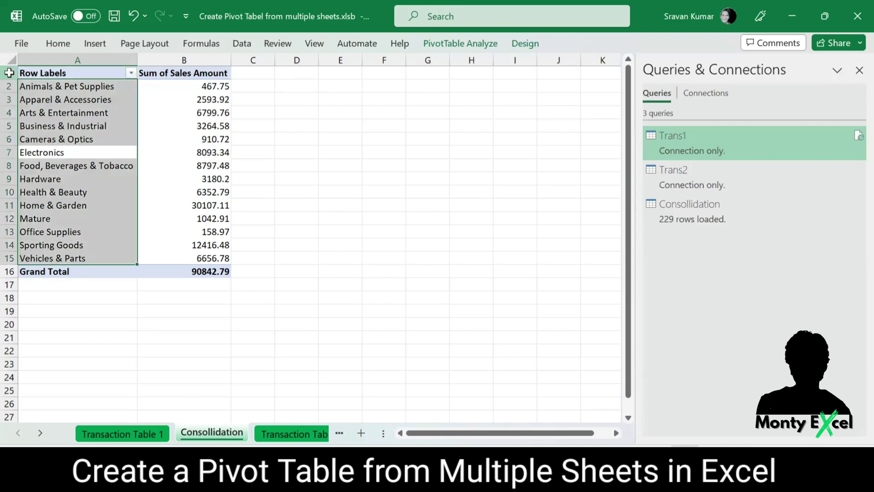
click(10, 73)
key(ctrl+minus)
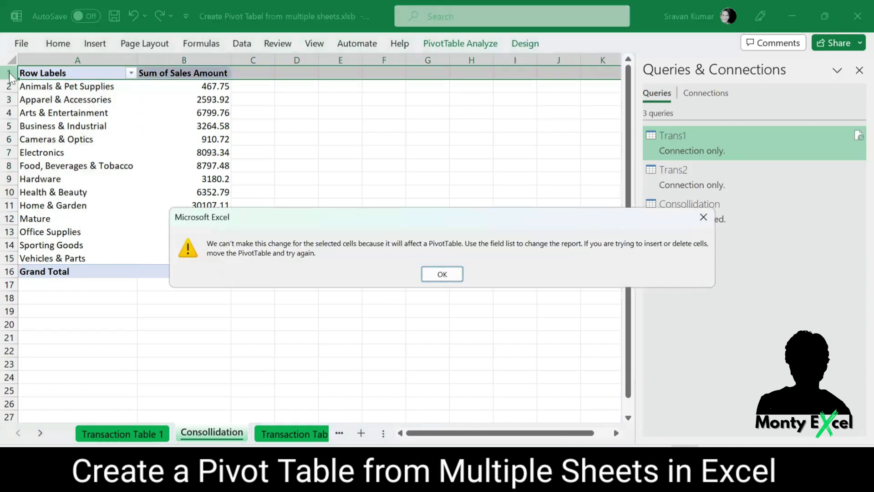
click(440, 276)
Apply the blue style from the first row of the Medium group to the pivot table.
click(170, 188)
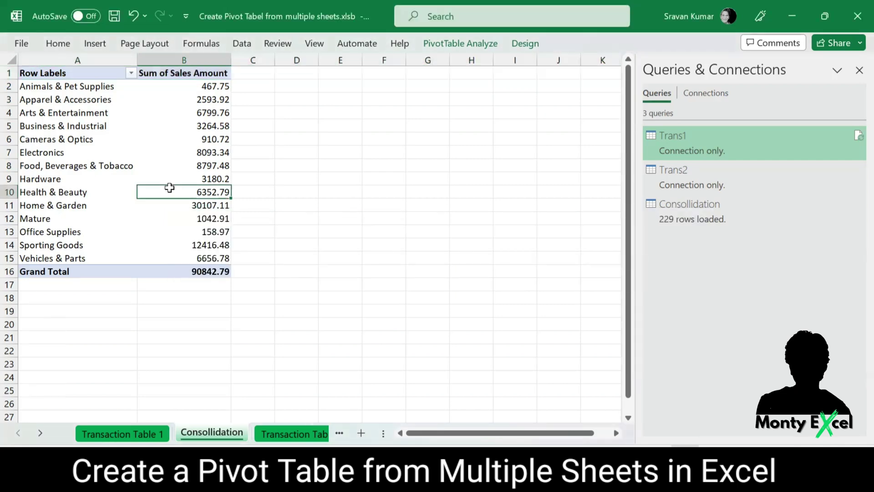
click(524, 44)
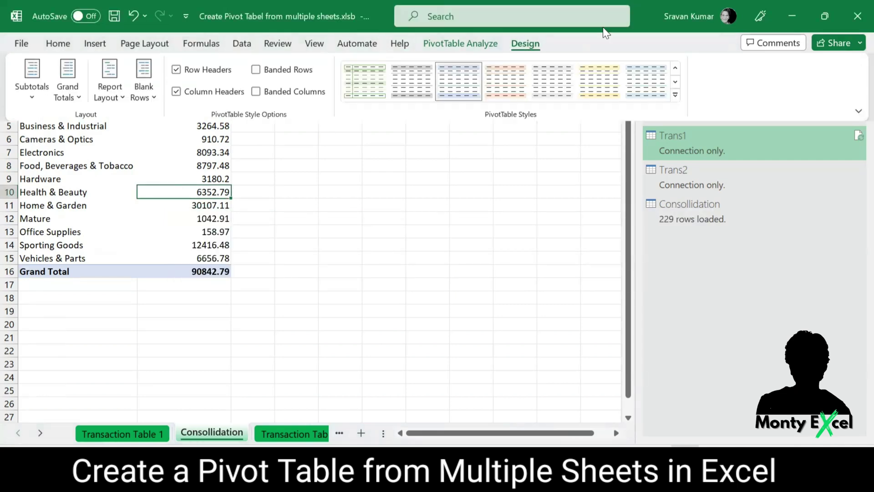
click(676, 95)
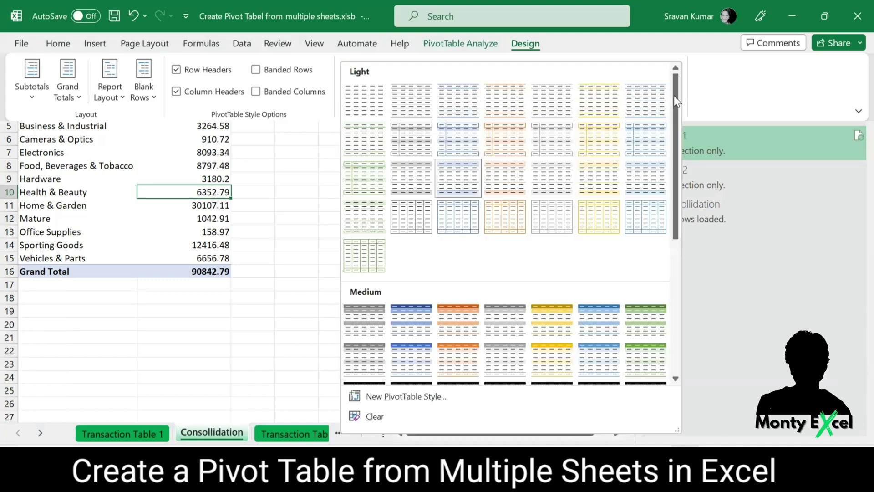
click(413, 329)
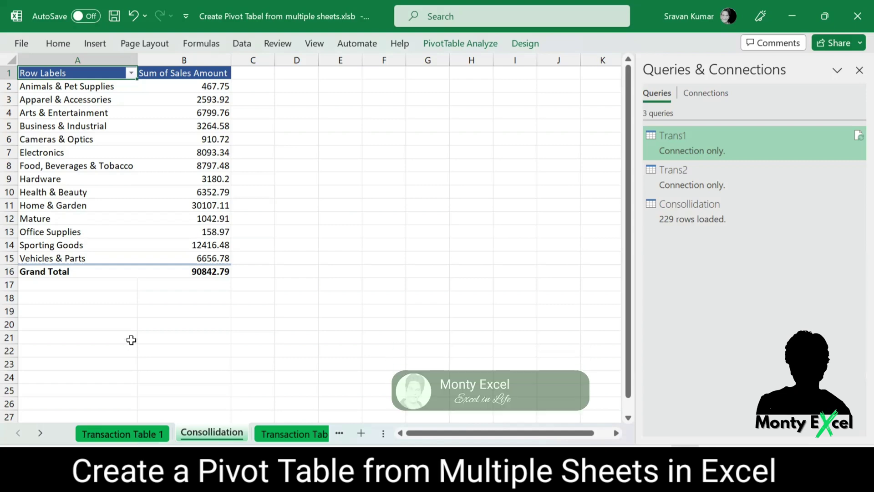
View the source data on the Transaction Table 1 sheet and return to the pivot table on the Consollidation sheet.
click(127, 433)
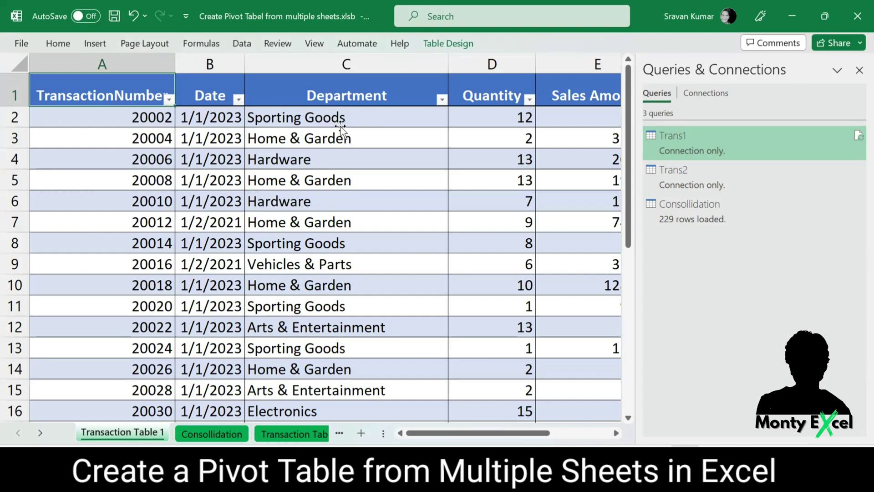
click(341, 127)
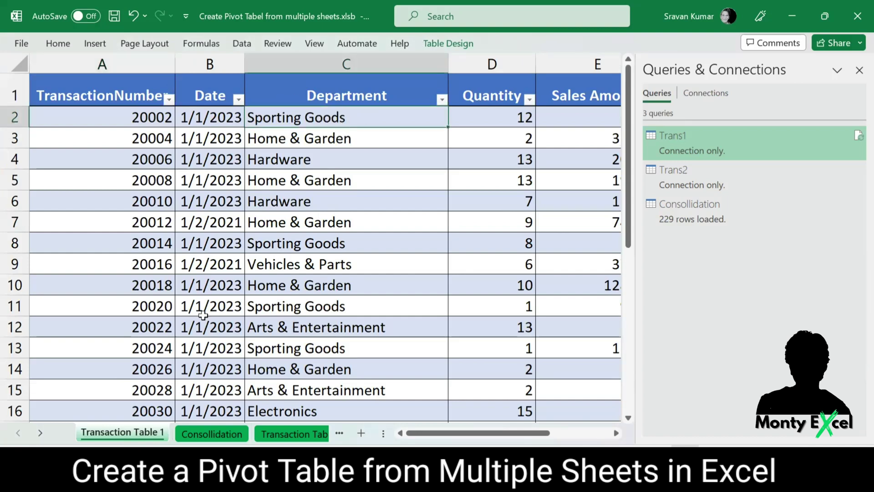
click(212, 434)
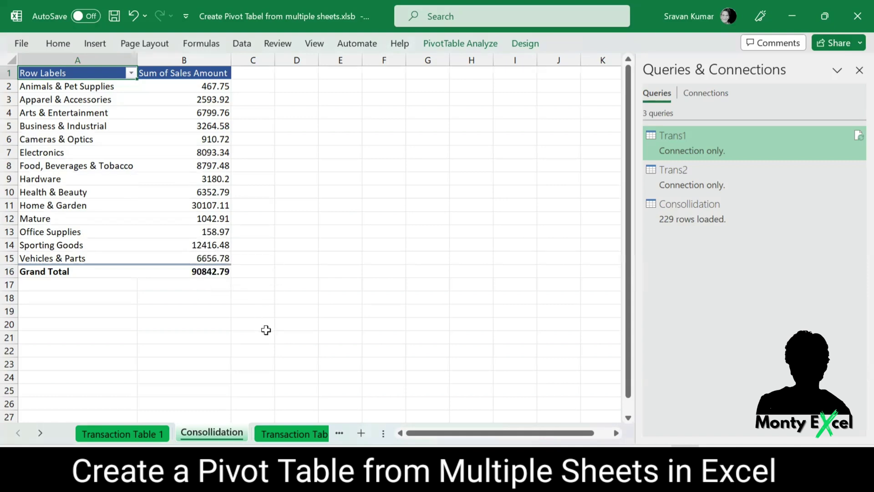
Go to the end of the table on the Transaction Table 1 sheet and close the Queries & Connections pane.
click(159, 435)
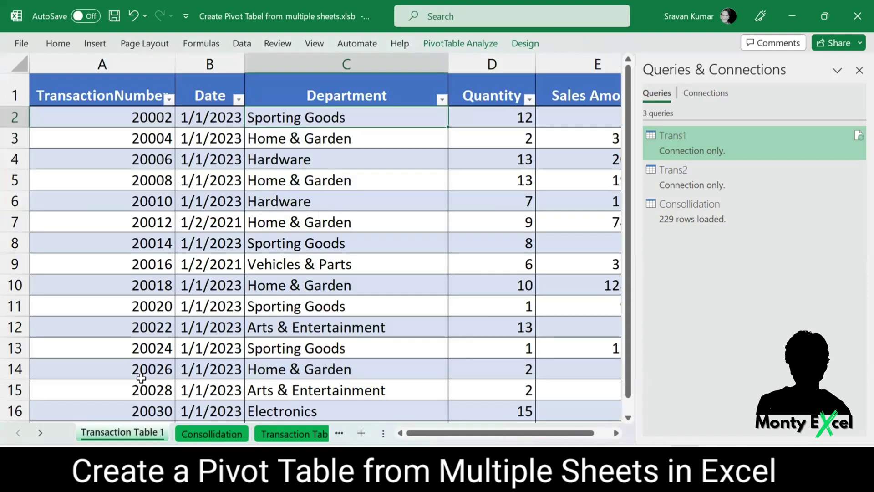
click(132, 372)
key(ctrl+Down)
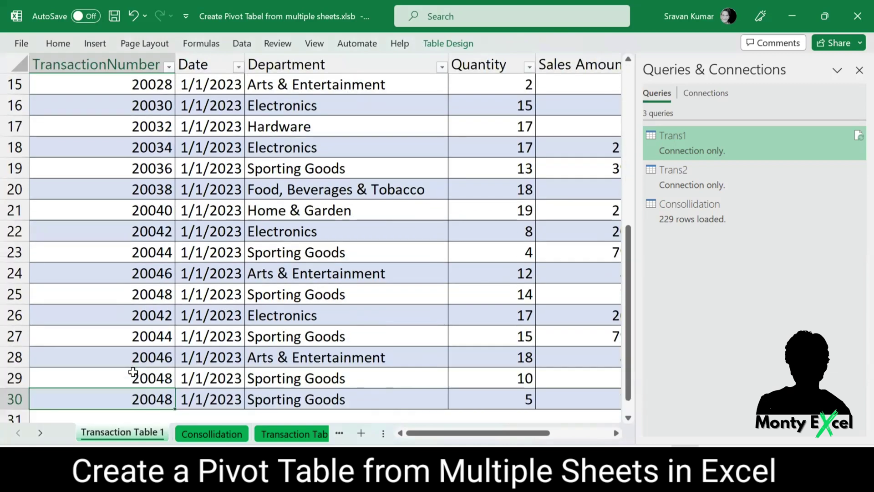
key(Down)
key(Down)
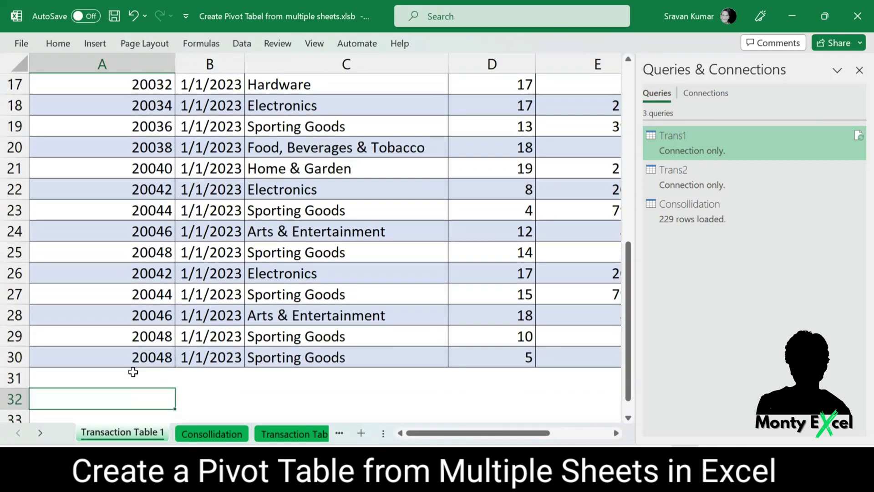
click(859, 71)
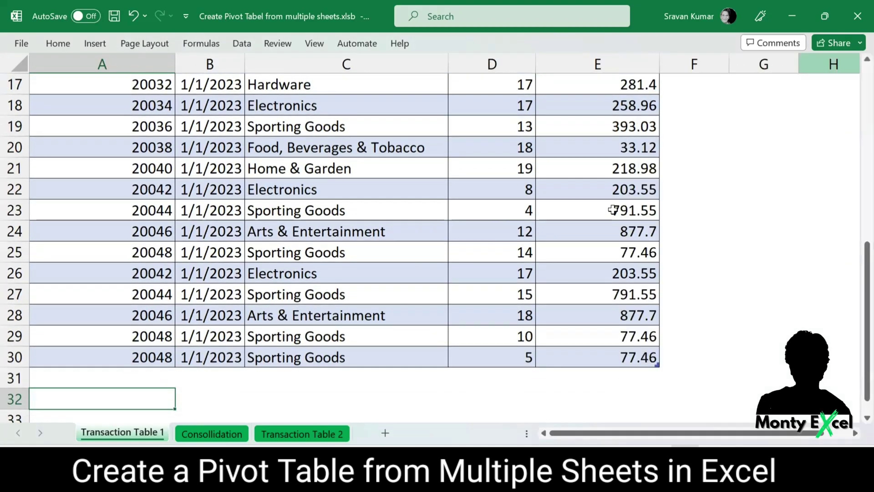
Copy the table's last record in row 30 and paste it into row 31 as a new record.
click(149, 360)
click(9, 358)
key(ctrl+c)
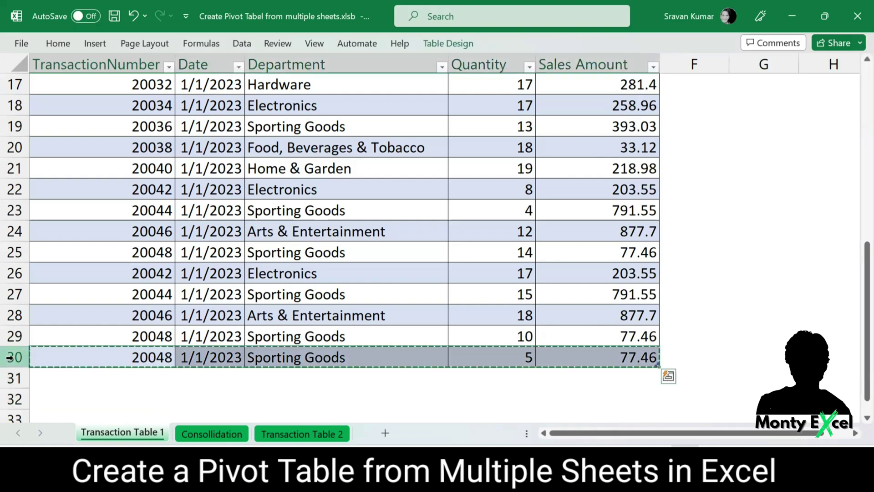
key(Down)
key(ctrl+v)
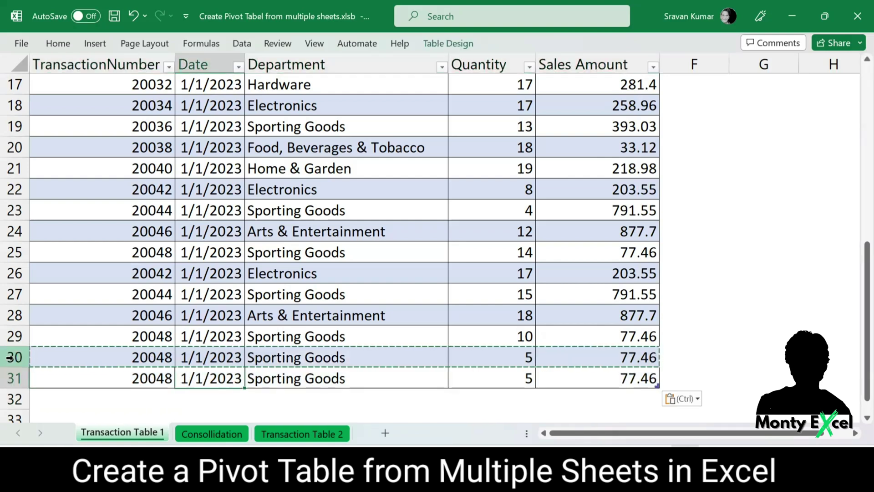
Set the Sales Amount of the new Sporting Goods record in row 31 to 1000000.
key(Right)
key(Right)
key(Right)
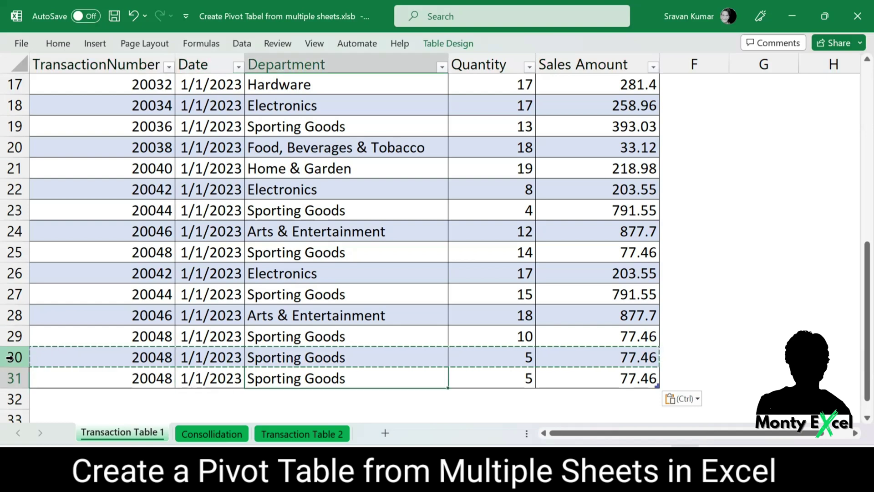
key(Right)
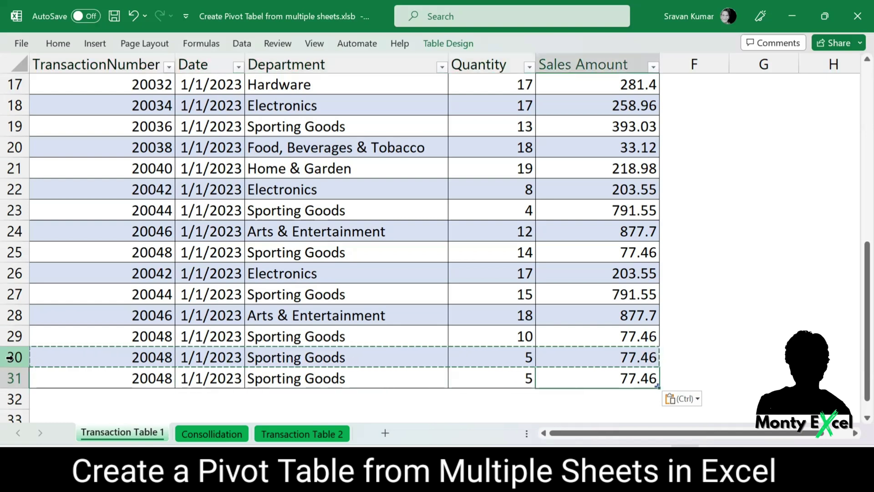
text(1000000)
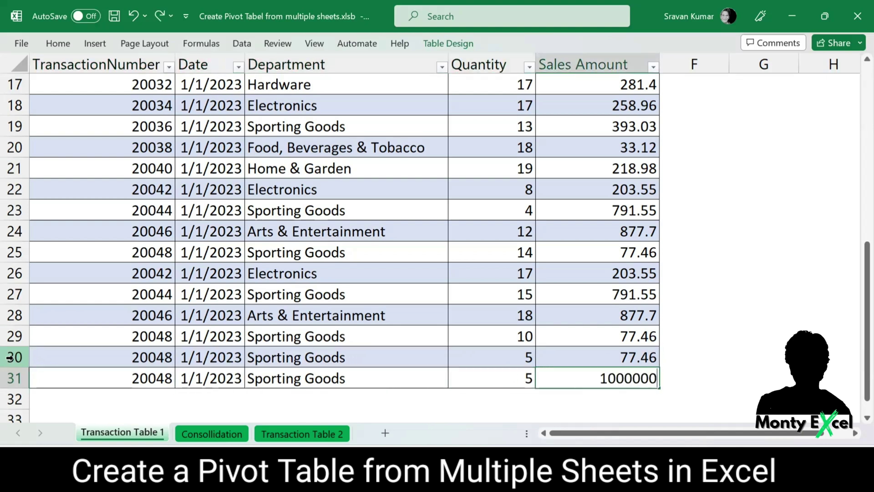
key(Return)
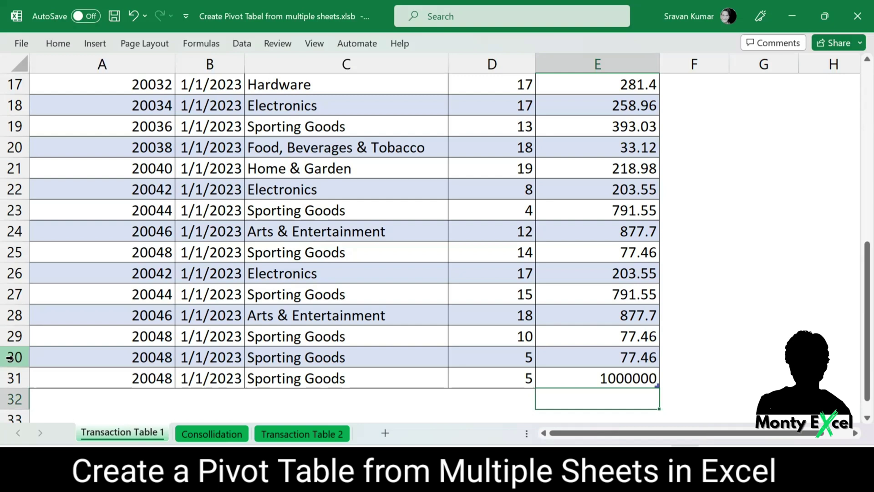
Refresh the pivot table on the Consollidation sheet to include the new record, and review the sales amounts from the first row.
click(219, 433)
click(171, 177)
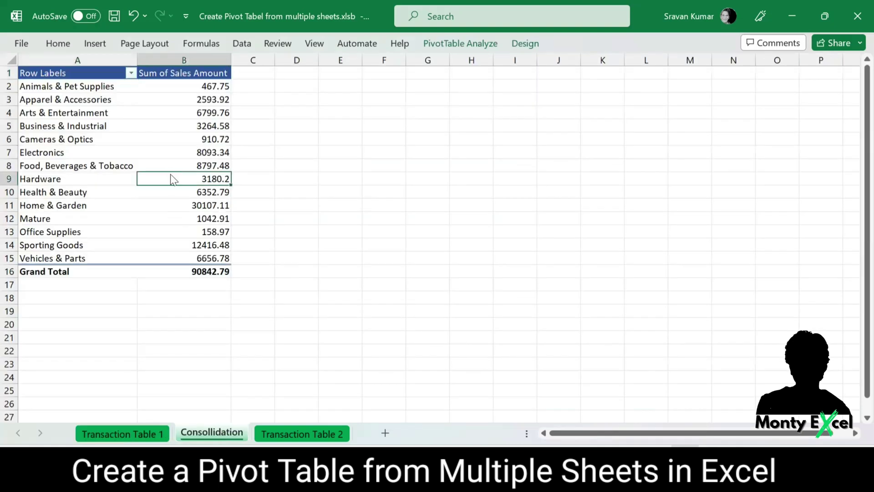
right_click(172, 178)
click(224, 271)
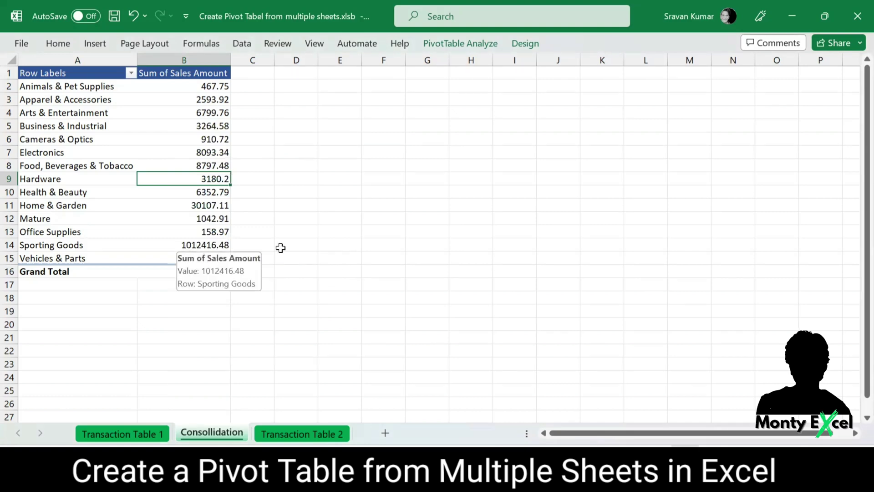
ctrl+scroll(339, 271, up, 3)
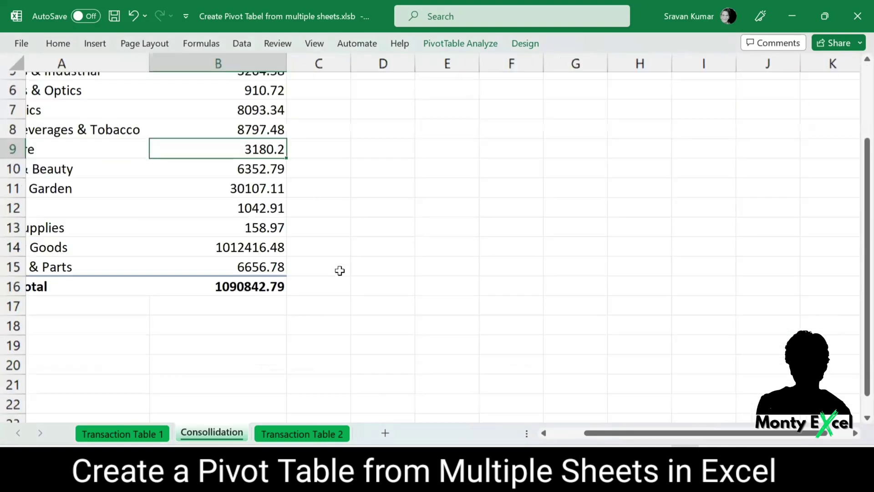
key(ctrl+Home)
click(384, 311)
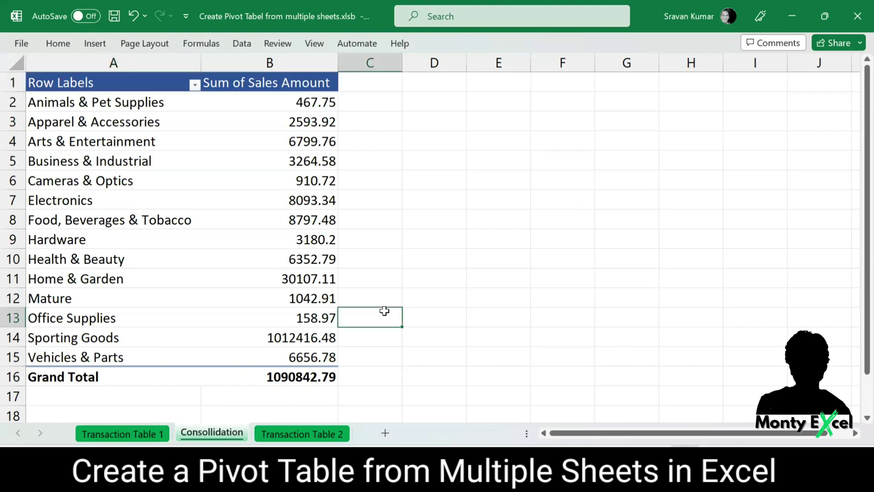
key(ctrl+Home)
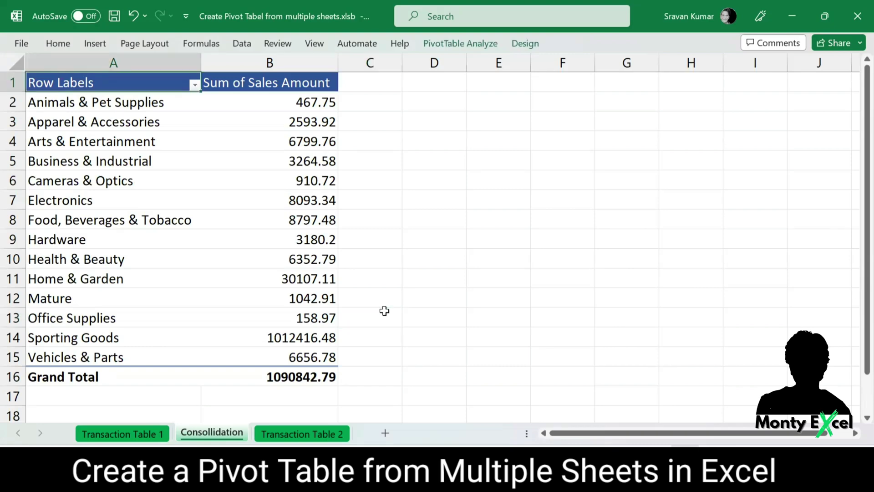